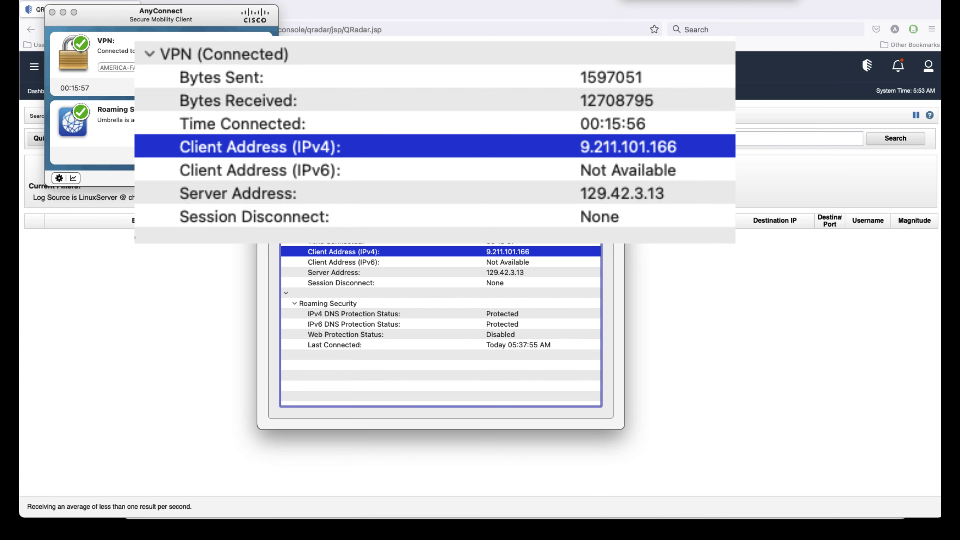
Check the Copy Services Manager overview, then bring its console log window in front of the QRadar log activity.
left_click(186, 12)
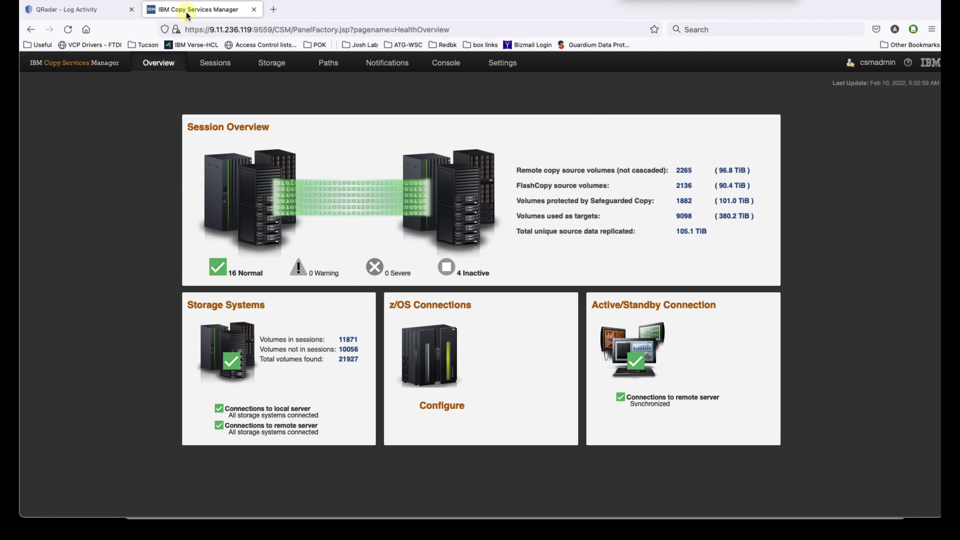
left_click(107, 10)
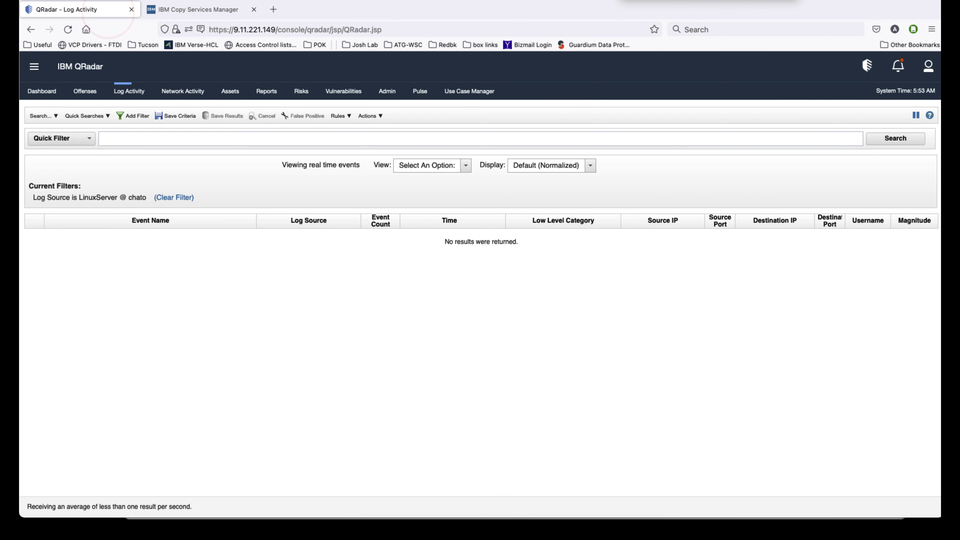
left_click(243, 1)
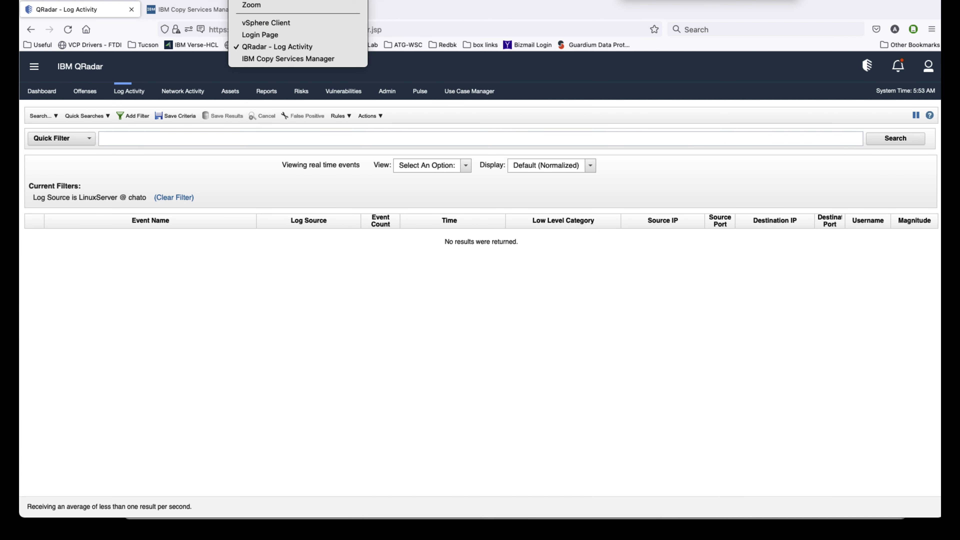
left_click(282, 59)
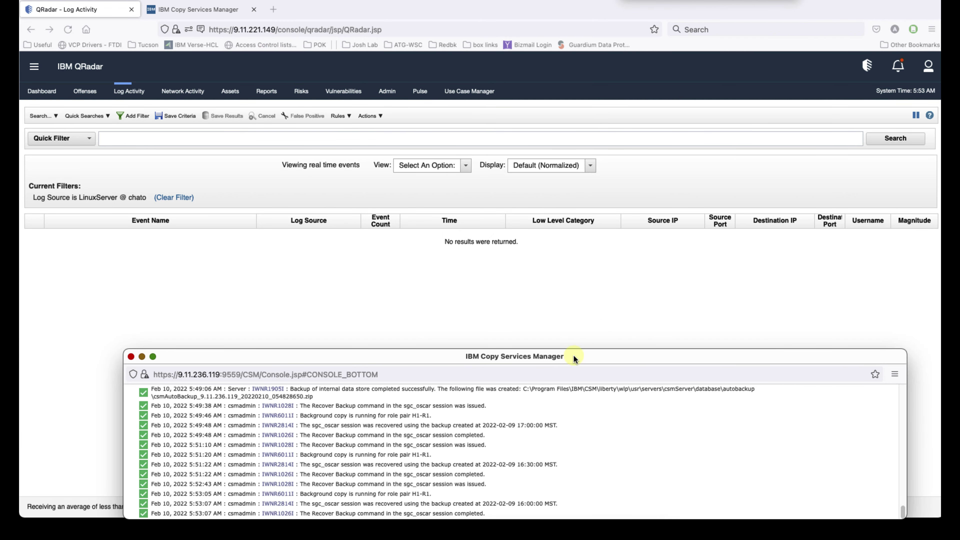
key("super+Tab")
key("Return")
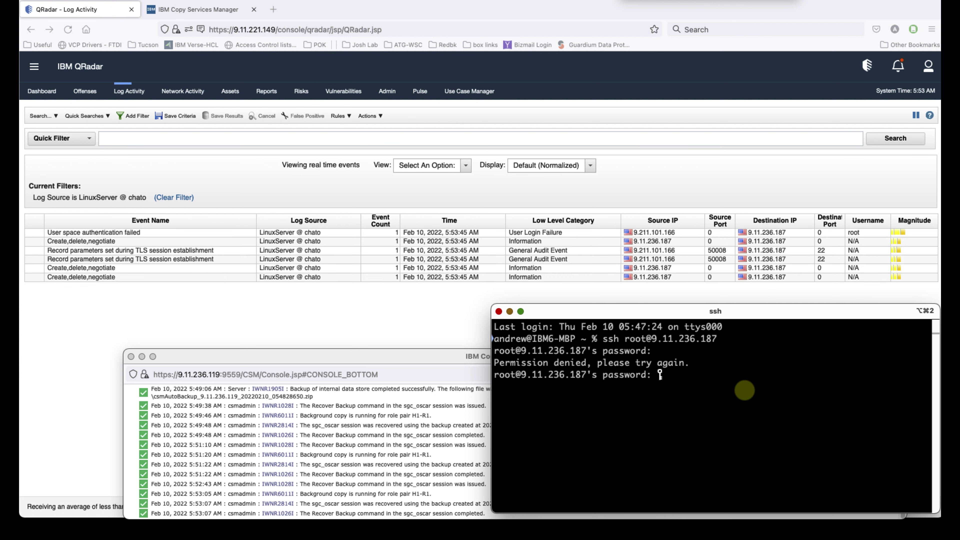
key("Return")
key("Return")
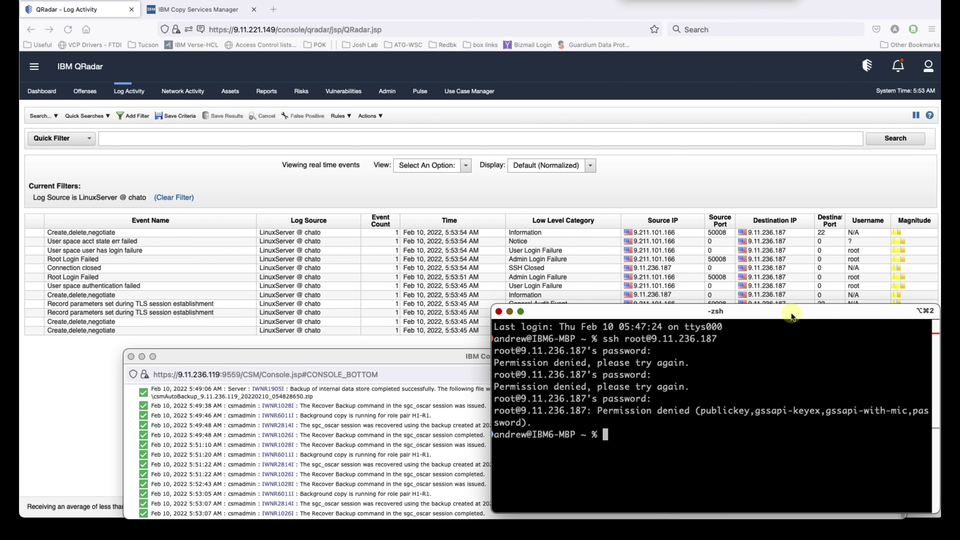
left_click_drag(791, 312, 788, 321)
key("Up")
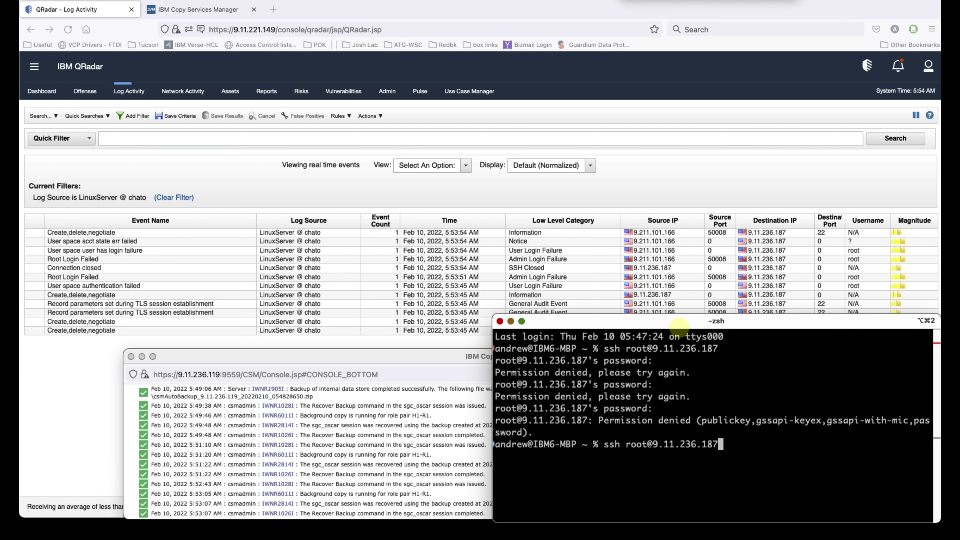
key("Return")
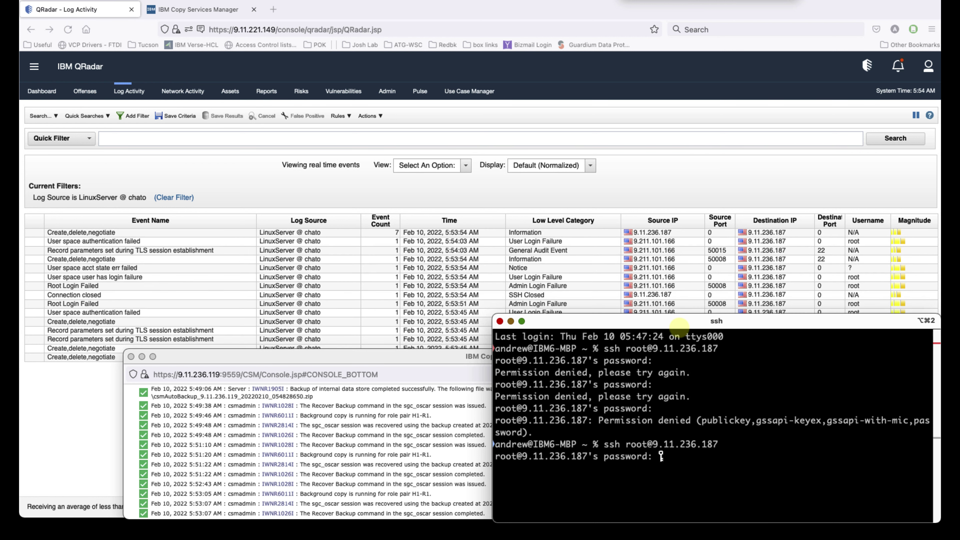
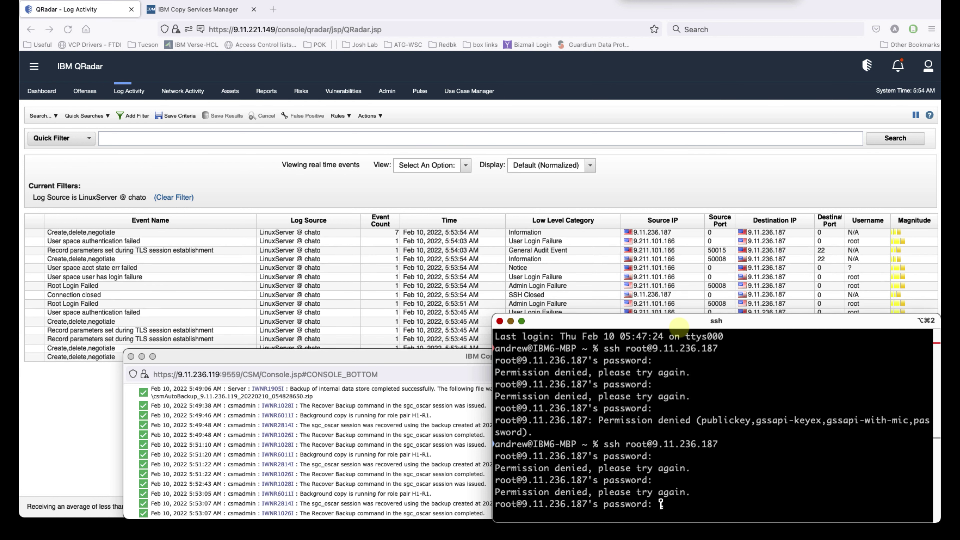
key("Return")
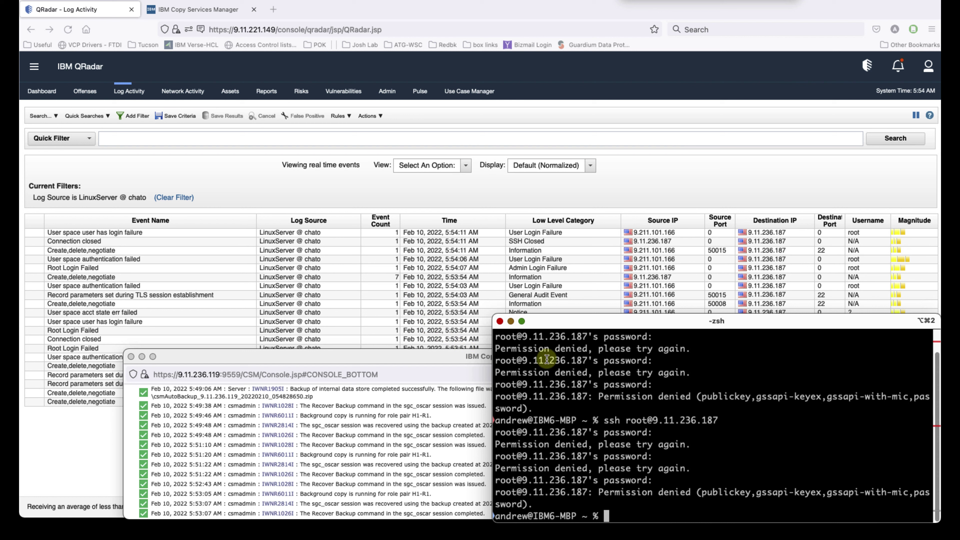
Minimize the terminal and console windows and pause QRadar's real-time event stream to inspect the source IPs of the login events.
left_click(511, 321)
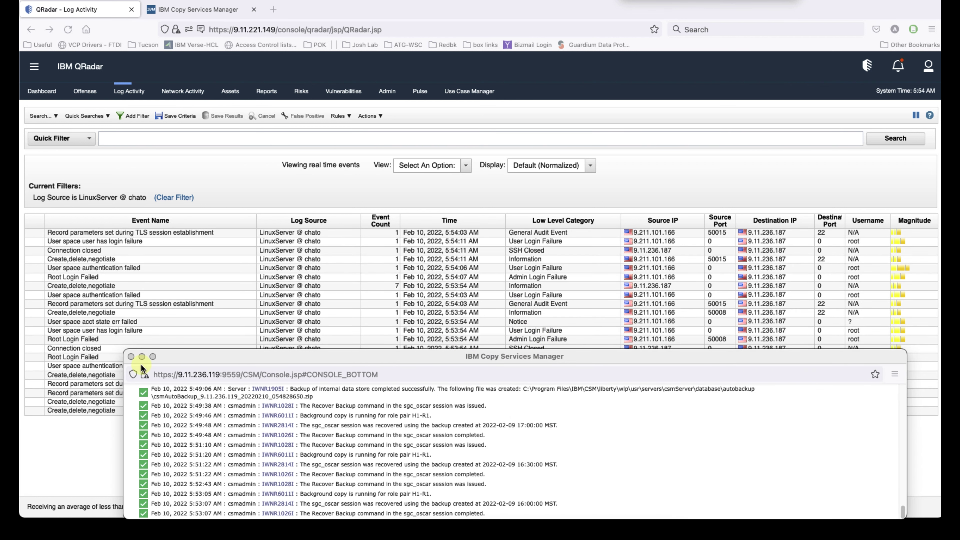
left_click(141, 356)
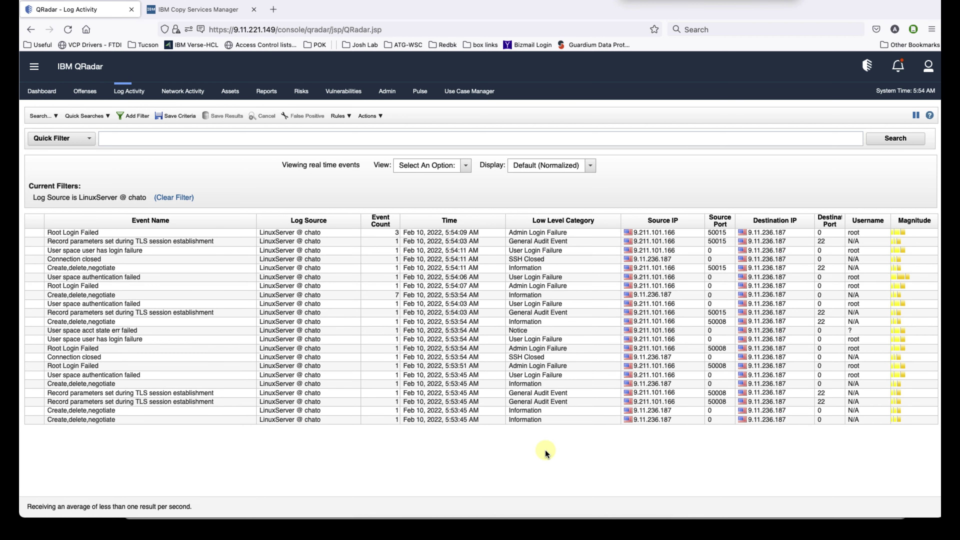
left_click(915, 115)
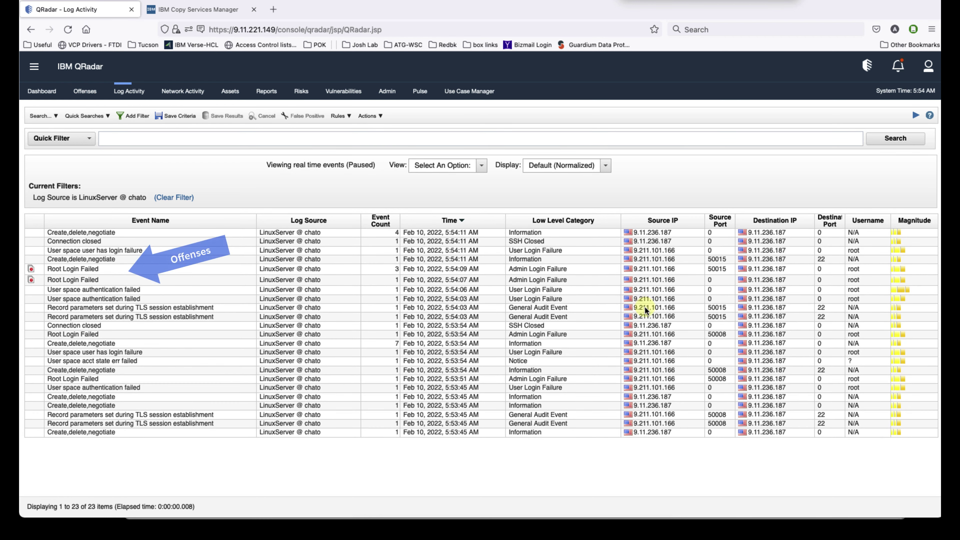
left_click(665, 308)
mouse_move(674, 311)
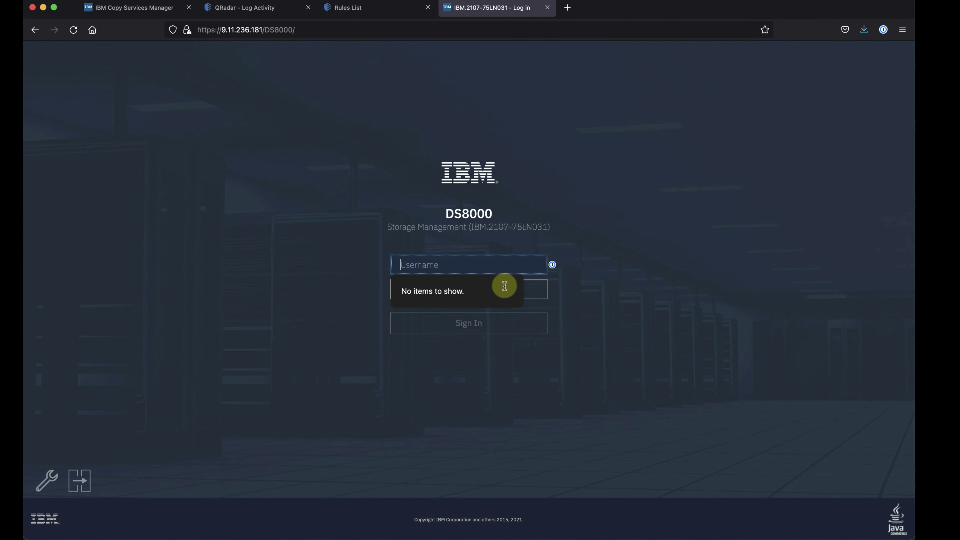
Sign in to DS8000 Storage Management as admin with the account password.
type("a")
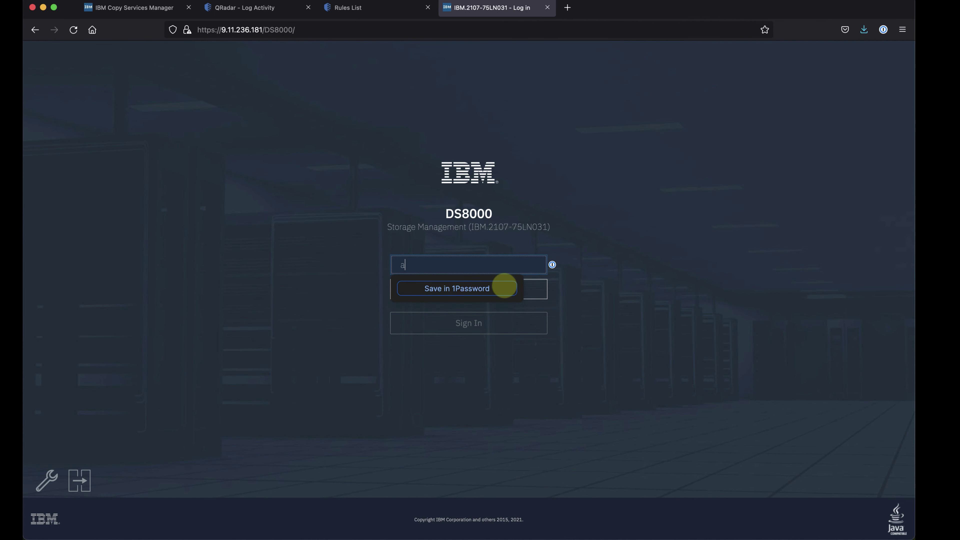
type("dmin")
key("Tab")
type("****")
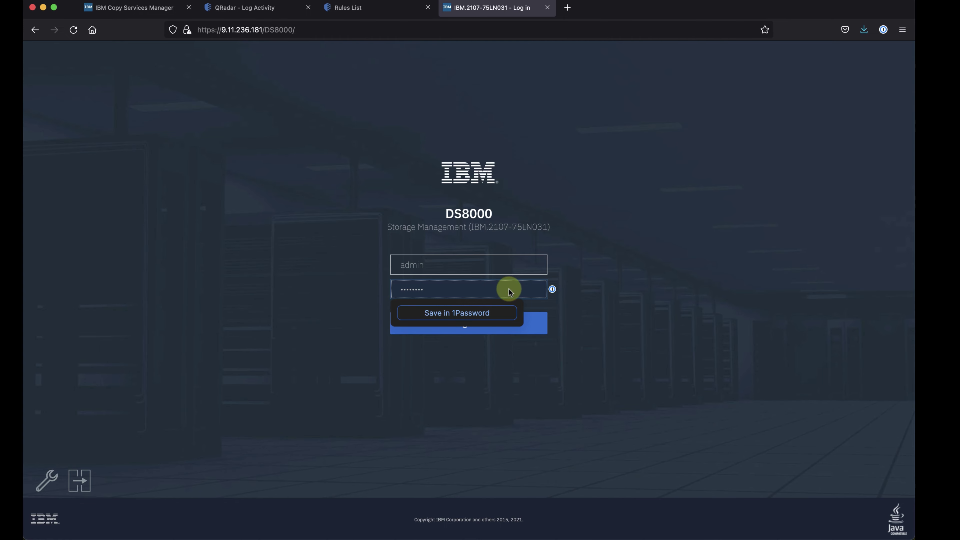
left_click(545, 318)
Switch to QRadar's list of all offenses and check the event count and start date of offense 58.
key("super+2")
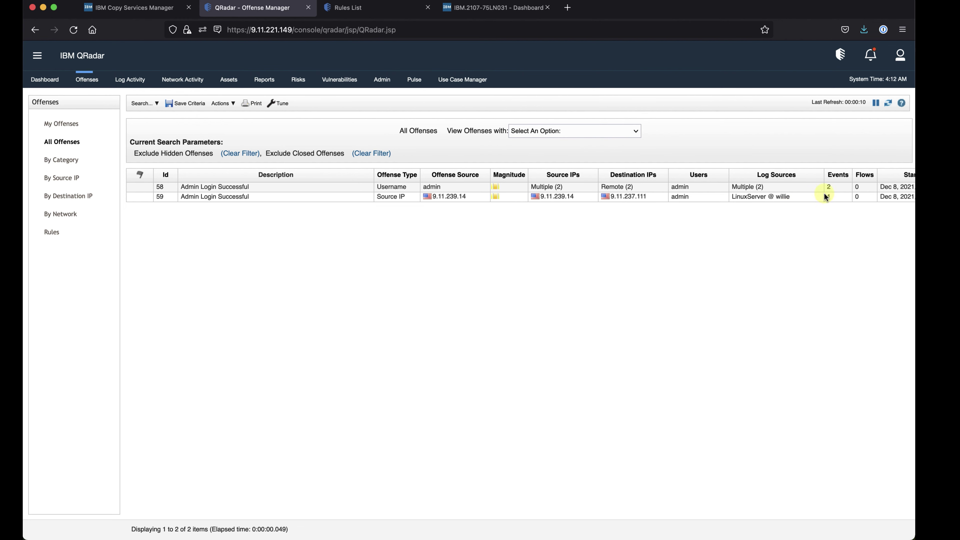
left_click(842, 186)
scroll(843, 186, "right", 2)
scroll(842, 186, "right", 4)
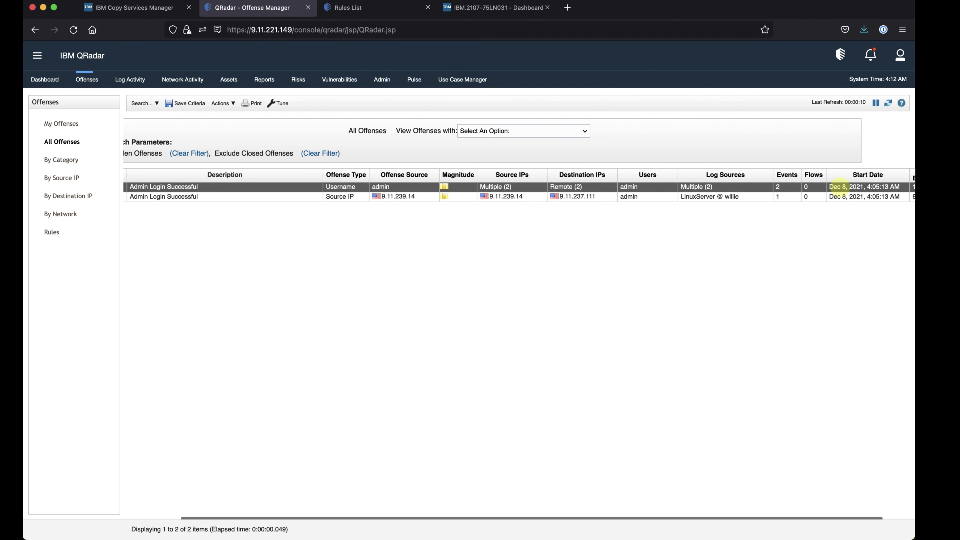
scroll(842, 186, "left", 5)
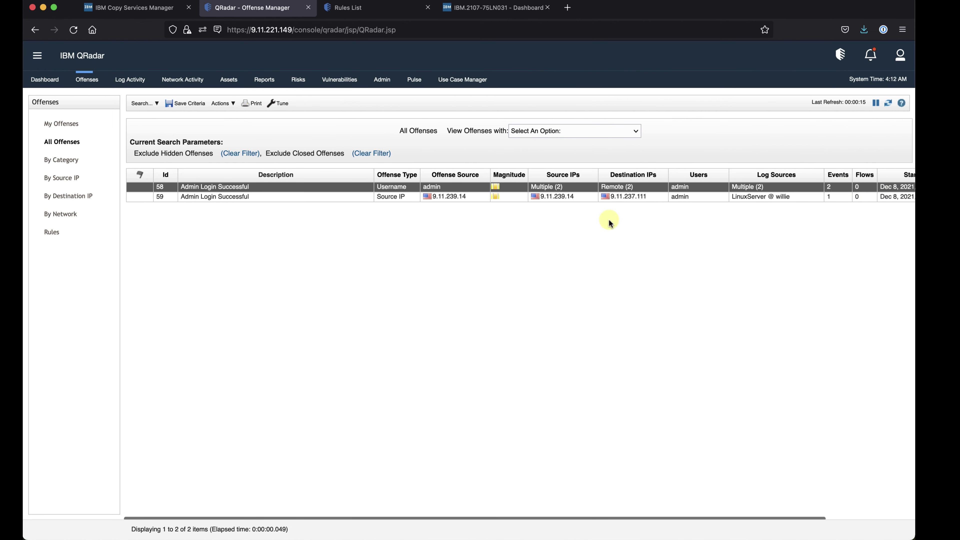
Open the summary of offense 58 and examine its top annotations on admin login hours and multiple IP addresses.
double_click(363, 188)
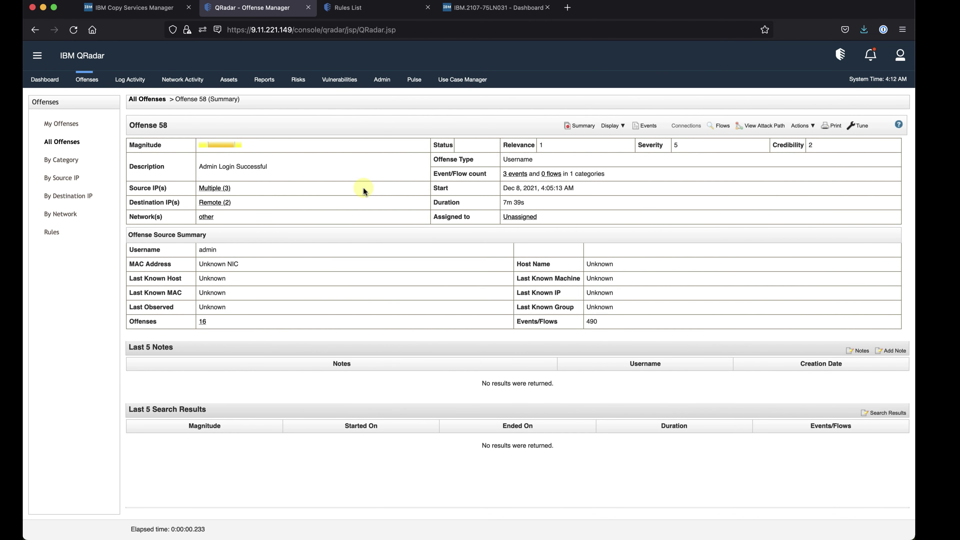
scroll(363, 188, "down", 4)
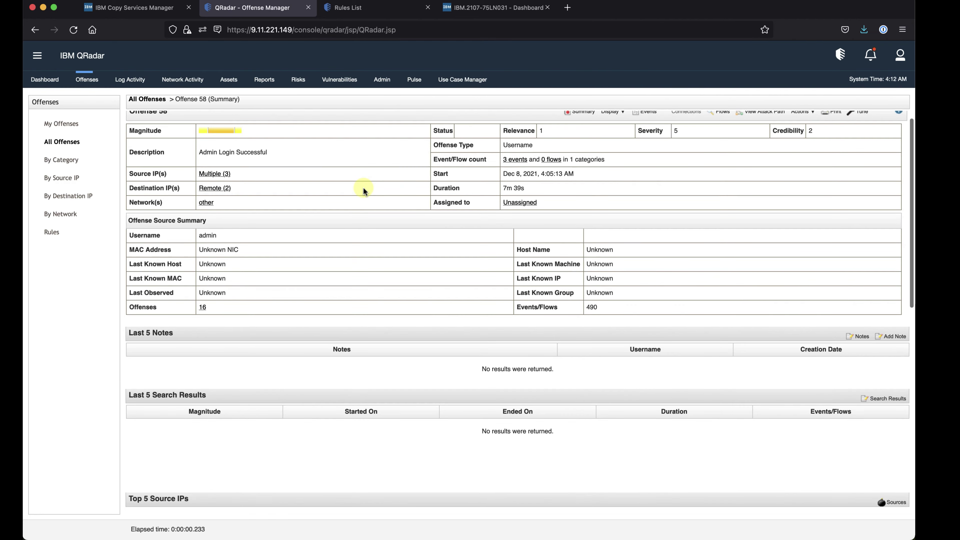
scroll(364, 188, "down", 7)
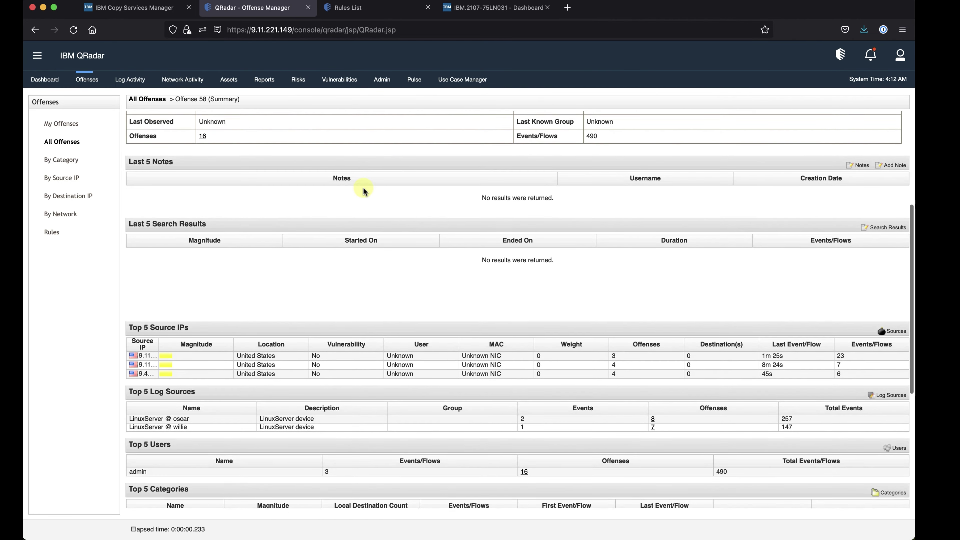
scroll(363, 191, "down", 8)
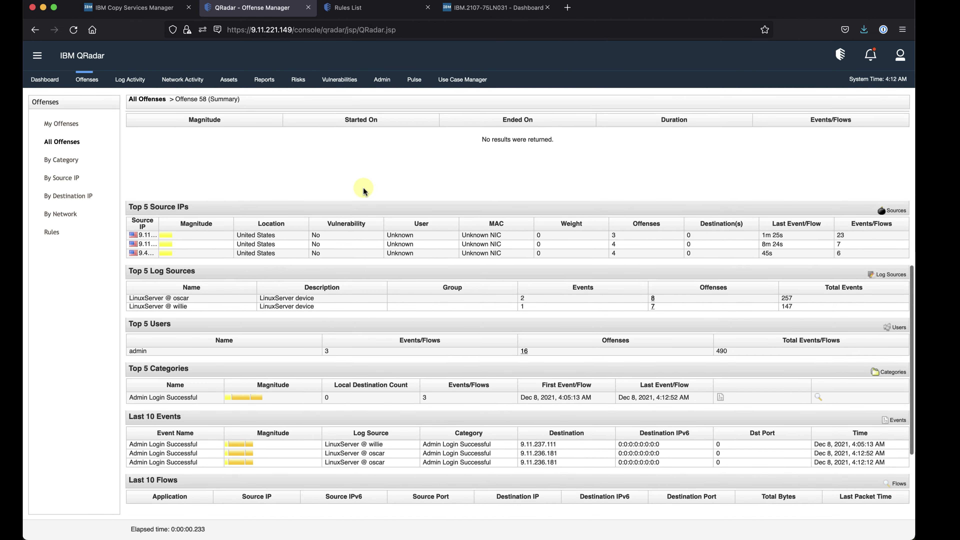
scroll(364, 191, "down", 2)
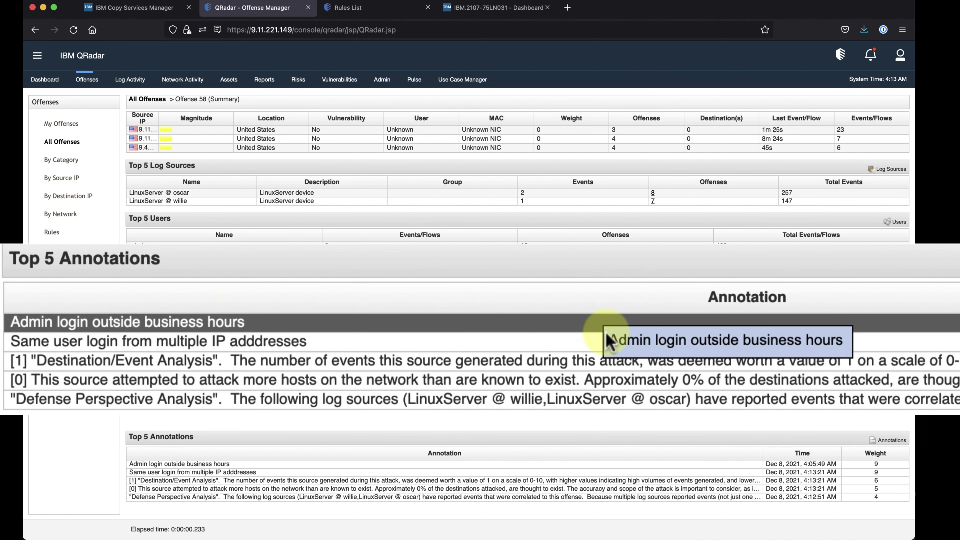
left_click(379, 464)
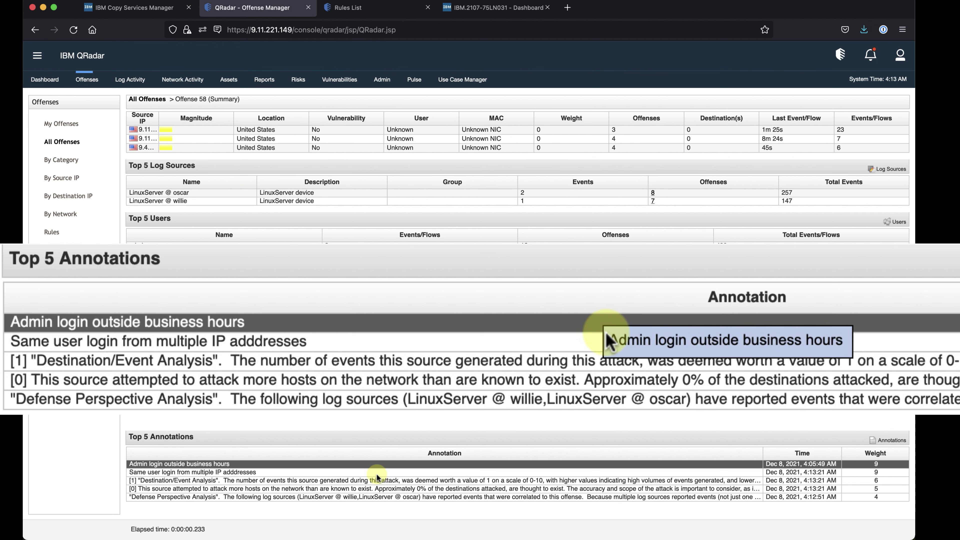
left_click(379, 471)
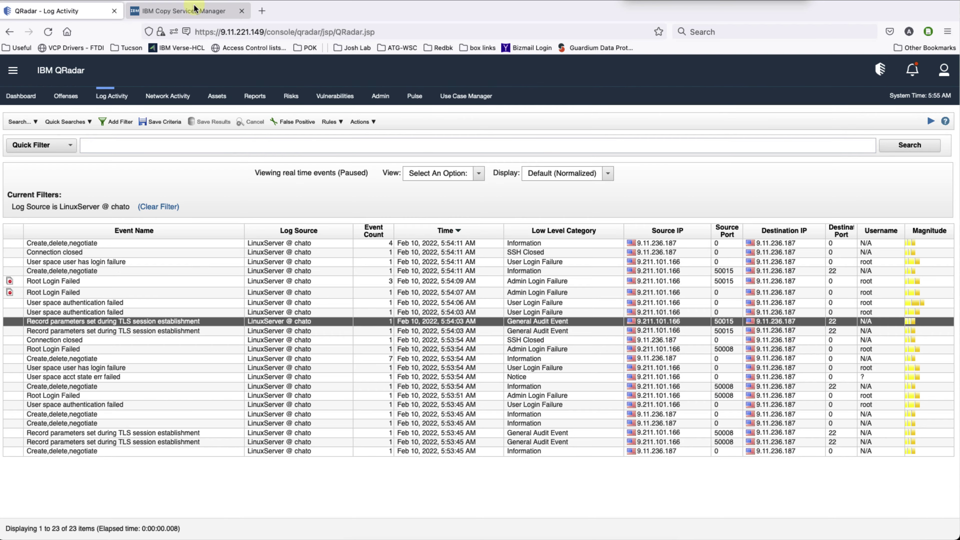
Switch to the Copy Services Manager overview and place its console log window in front of it.
left_click(196, 11)
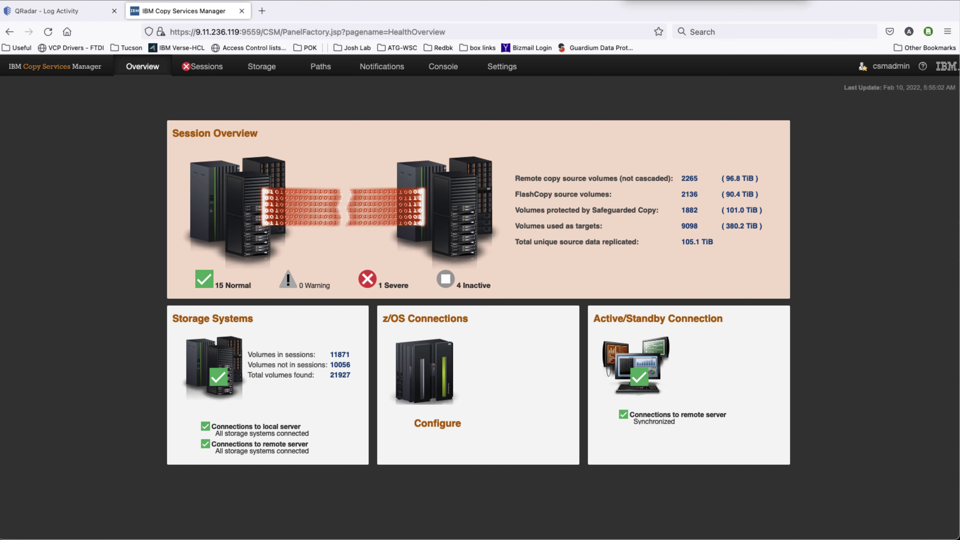
left_click(242, 0)
left_click(260, 61)
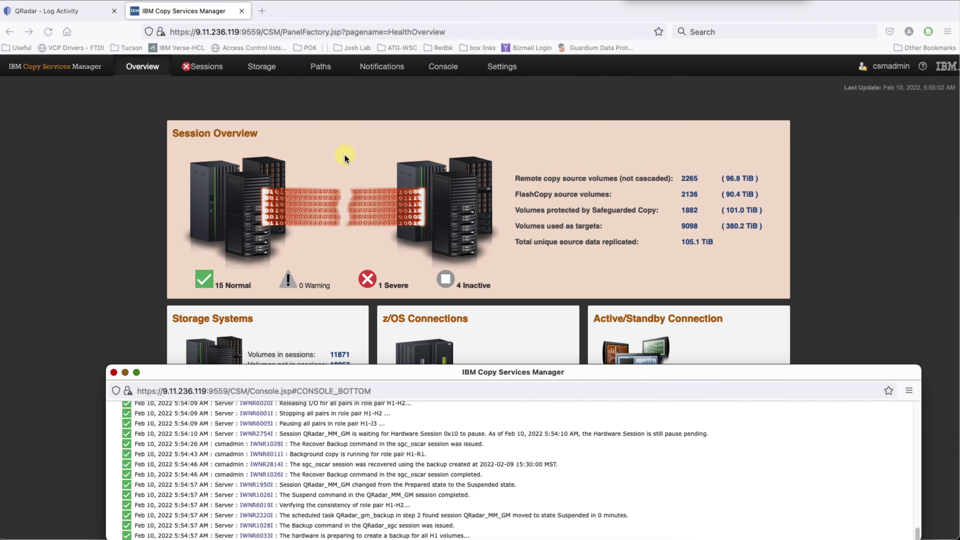
left_click_drag(466, 376, 458, 356)
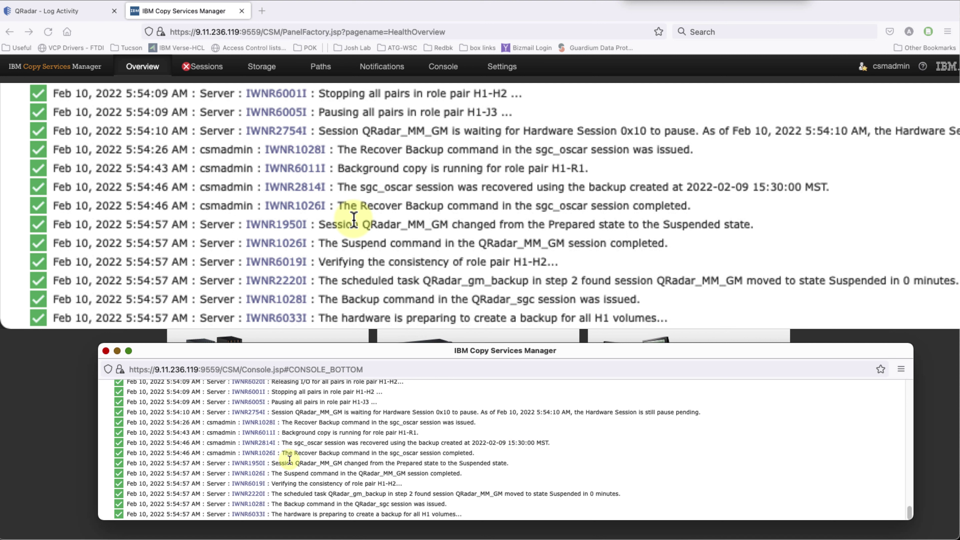
Examine the console messages on the QRadar_MM_GM suspension, the QRadar_sgc backup and the restart of the replication pairs.
left_click_drag(294, 462, 347, 467)
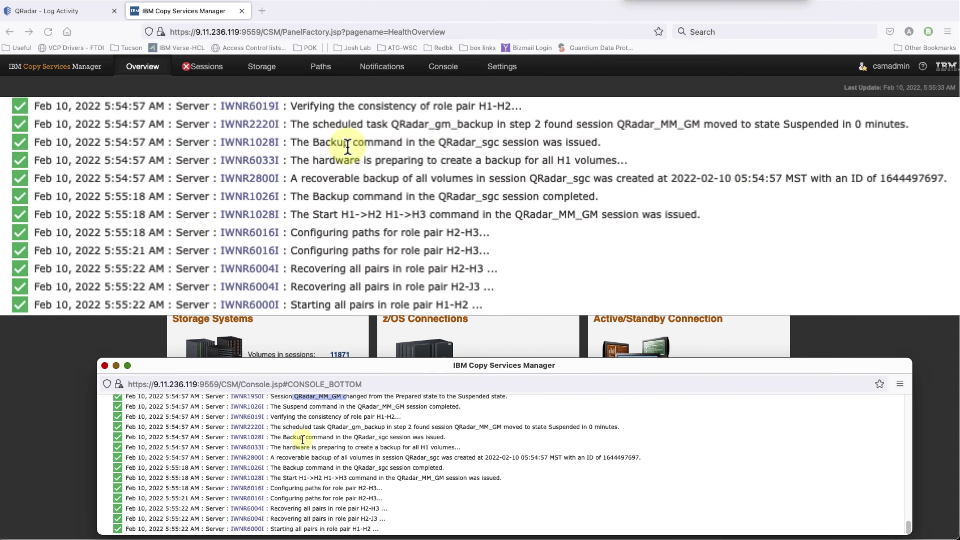
left_click_drag(305, 438, 449, 440)
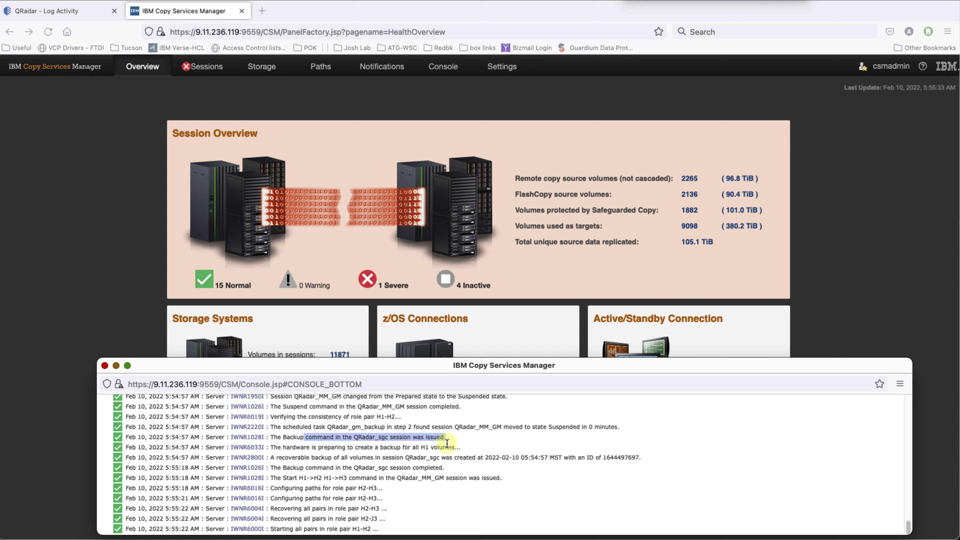
left_click_drag(408, 447, 497, 452)
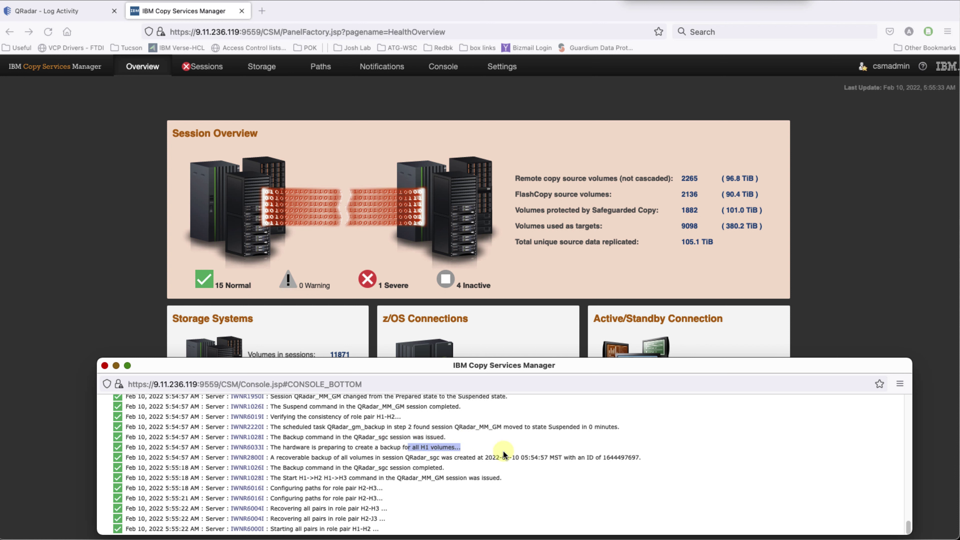
left_click_drag(390, 468, 445, 469)
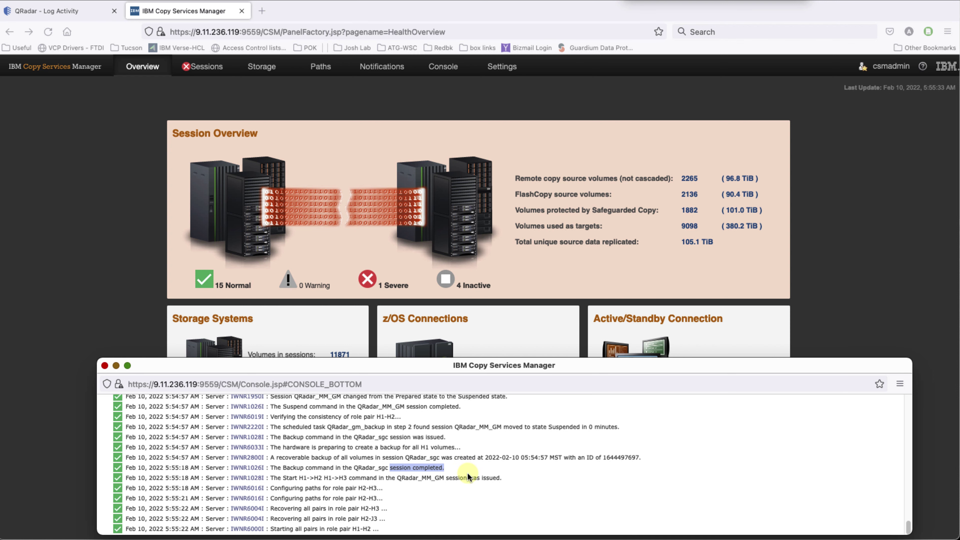
left_click_drag(344, 484, 414, 533)
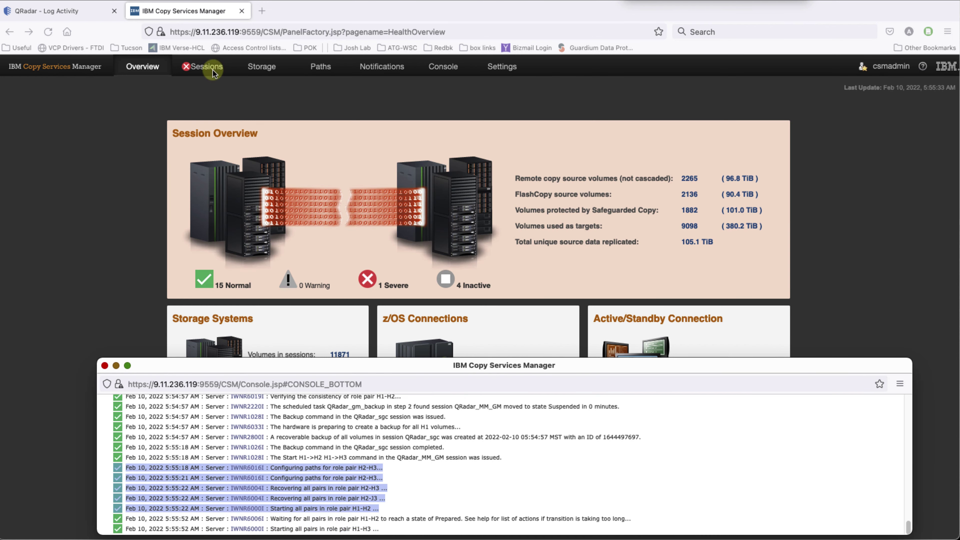
Open the Sessions overview to check the QRadar_MM_GM and QRadar_sgc sessions.
left_click(199, 70)
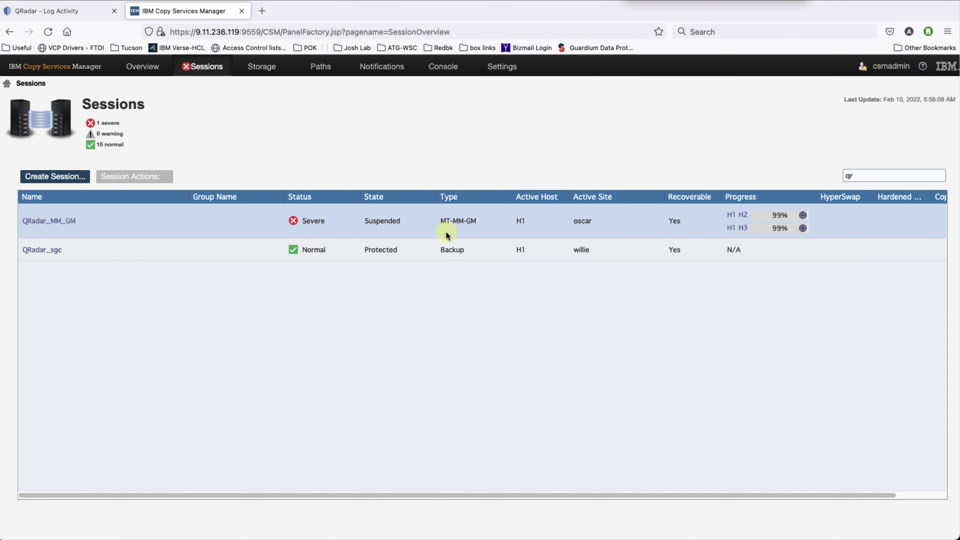
Check the copy progress of QRadar_MM_GM's H1-H2 pair and the last run time of the QRadar_gm_backup scheduled task.
mouse_move(776, 218)
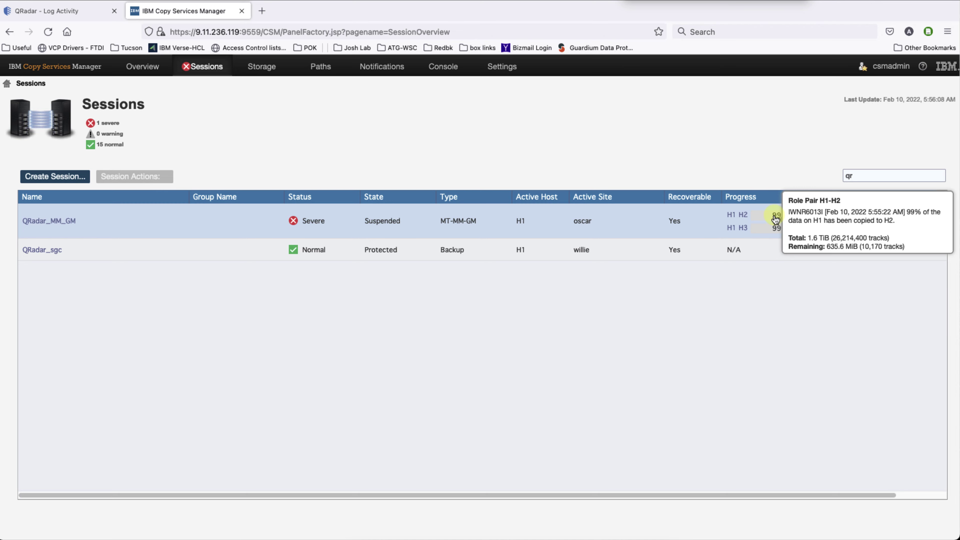
mouse_move(538, 65)
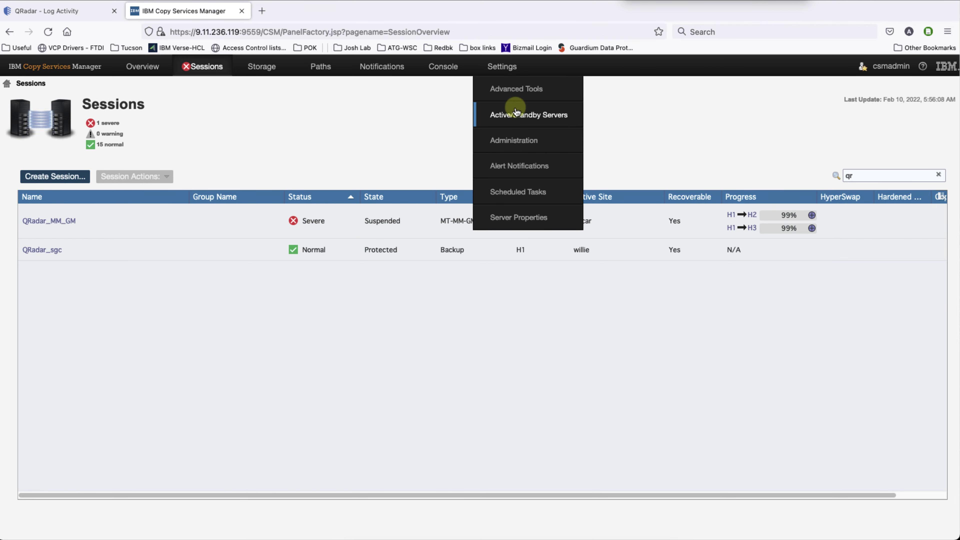
left_click(533, 192)
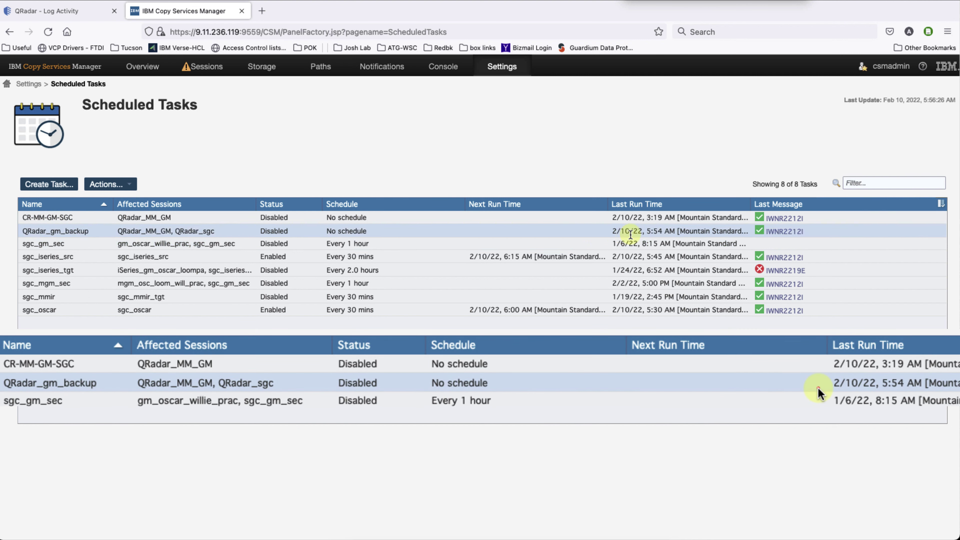
left_click_drag(653, 231, 686, 232)
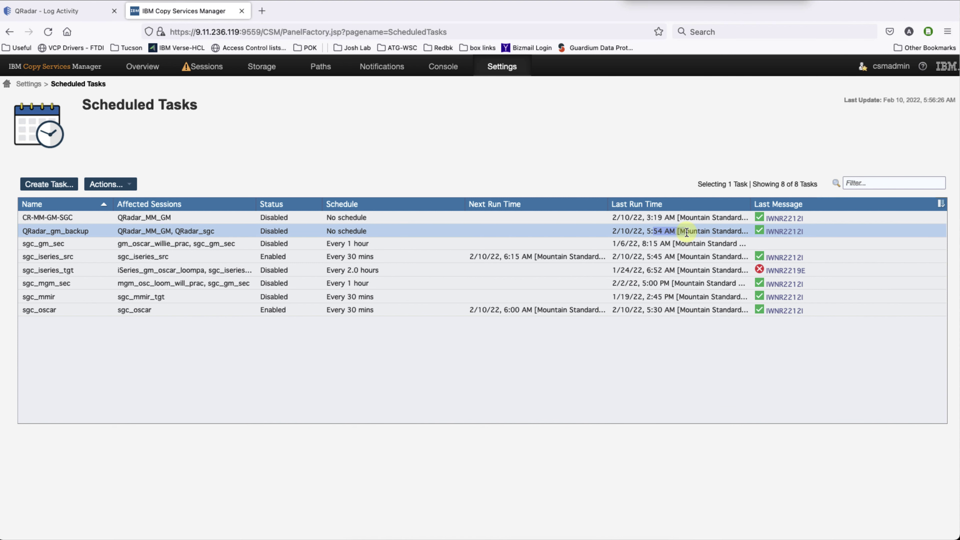
Recheck the QRadar_MM_GM session in the Sessions overview and examine its latest status change in the console log.
left_click(197, 67)
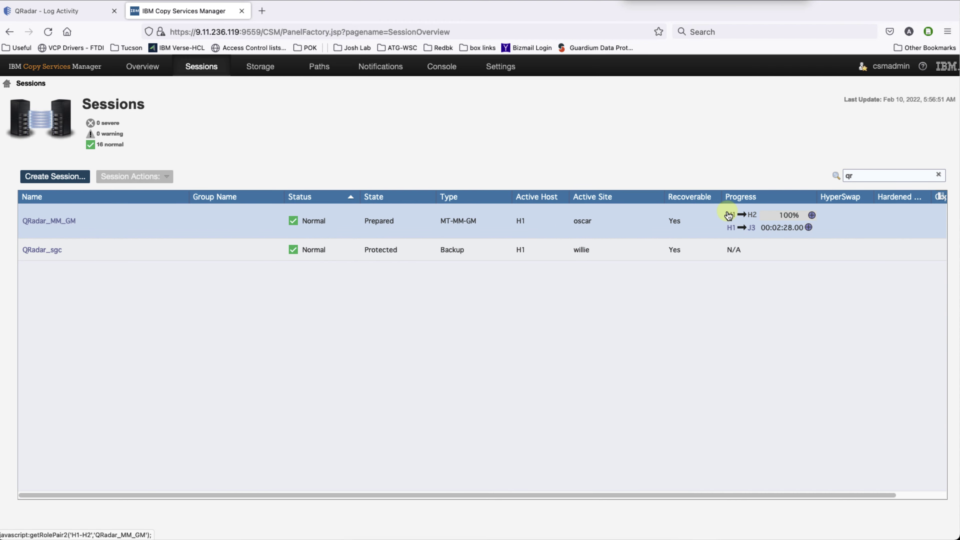
left_click(730, 215)
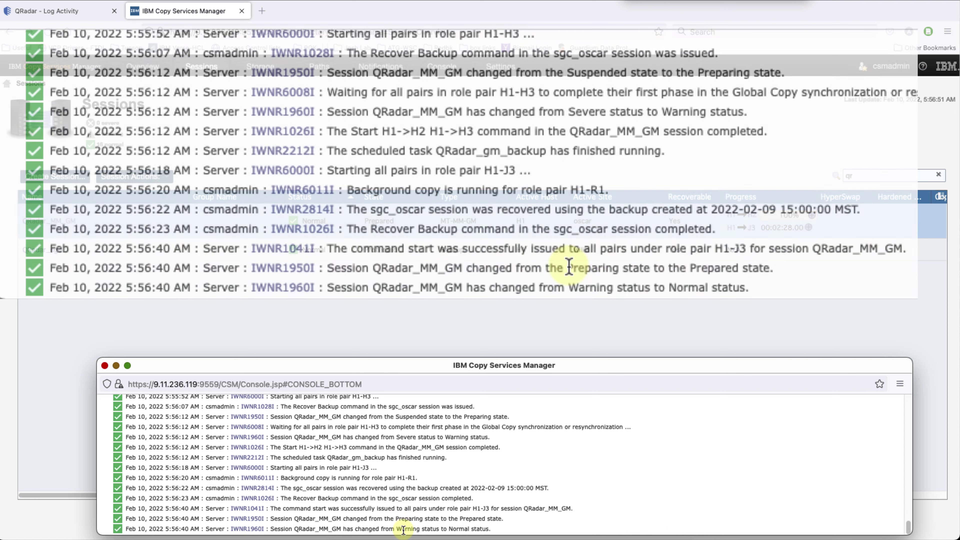
left_click_drag(403, 530, 501, 533)
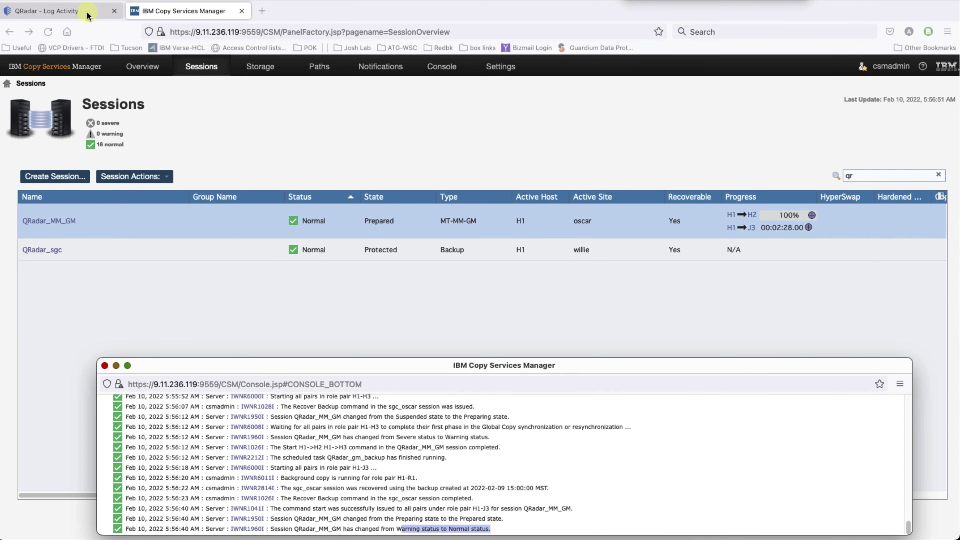
Switch to QRadar, refresh the list of all offenses and open the summary of offense 102.
left_click(78, 11)
left_click(66, 96)
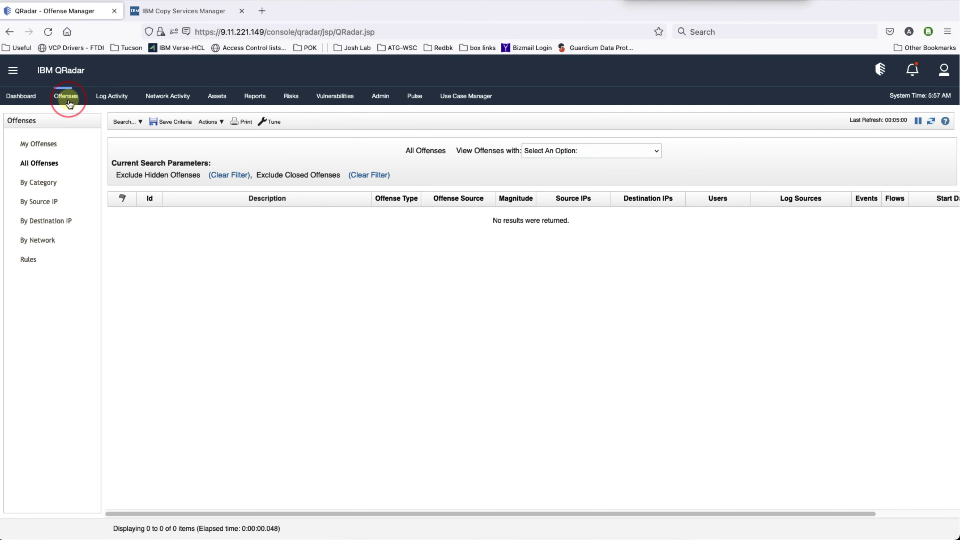
left_click(931, 122)
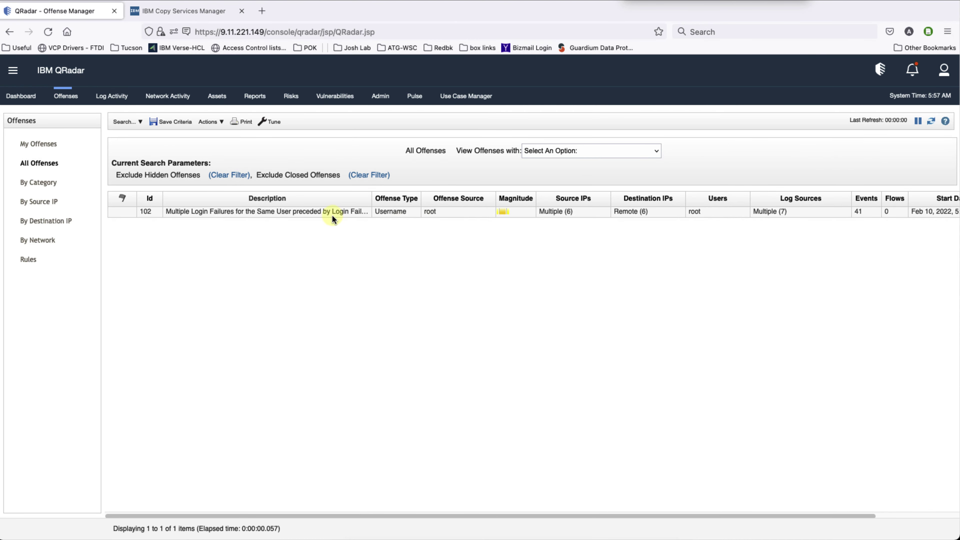
left_click(323, 213)
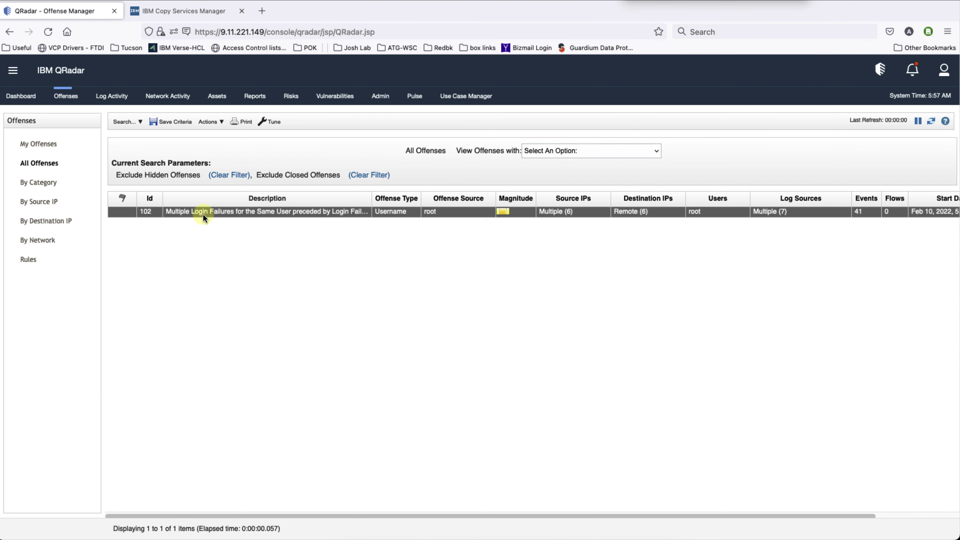
double_click(202, 214)
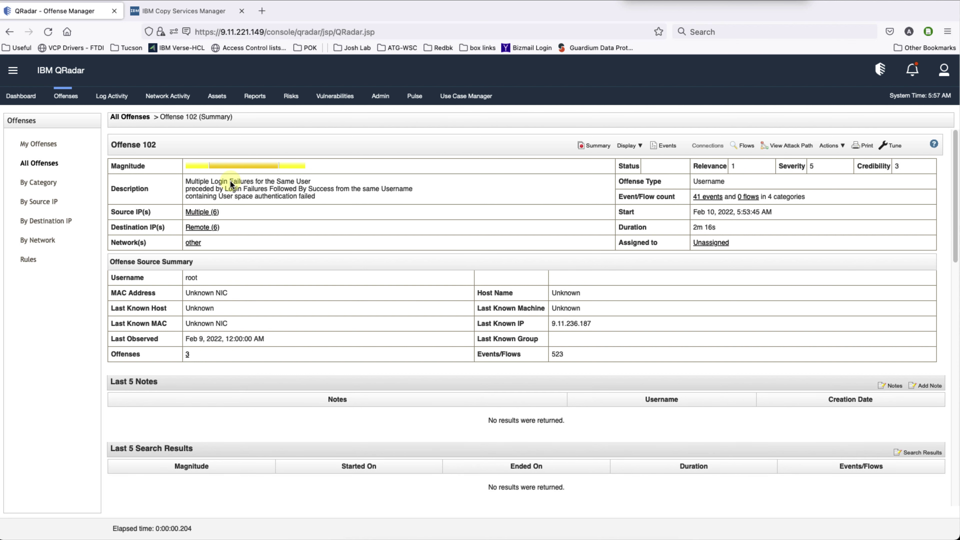
Examine offense 102's description, top source IPs, log sources, users, categories and last 10 events.
left_click_drag(230, 180, 310, 213)
scroll(600, 305, "down", 3)
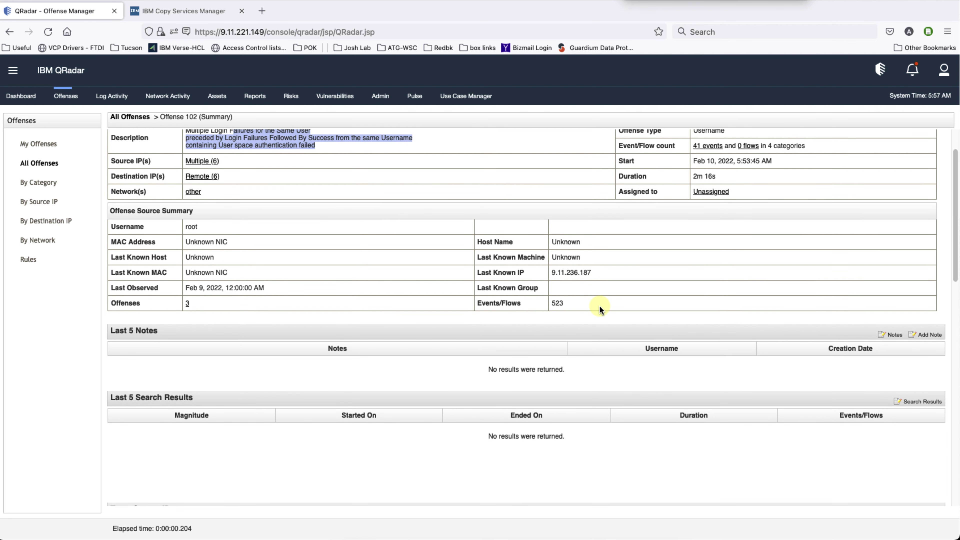
scroll(599, 305, "down", 5)
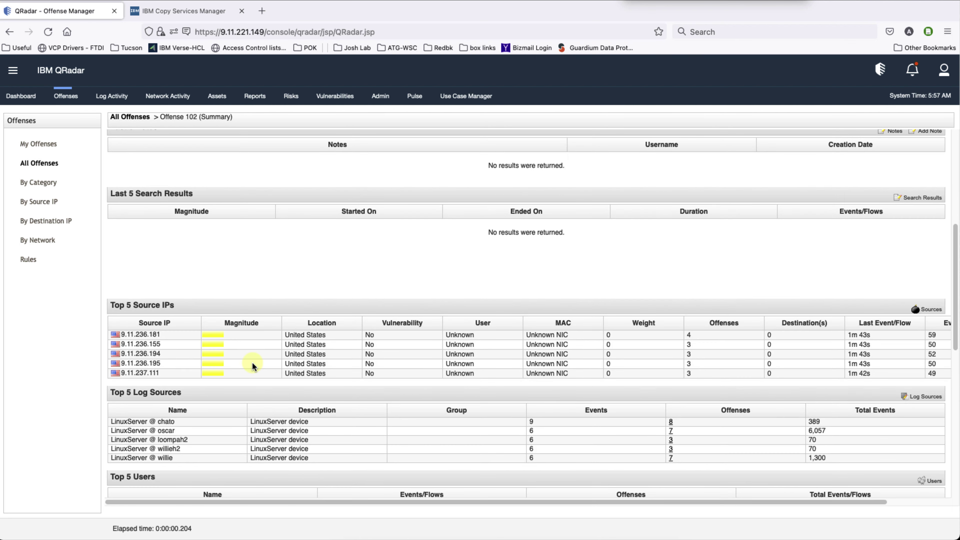
scroll(252, 366, "down", 4)
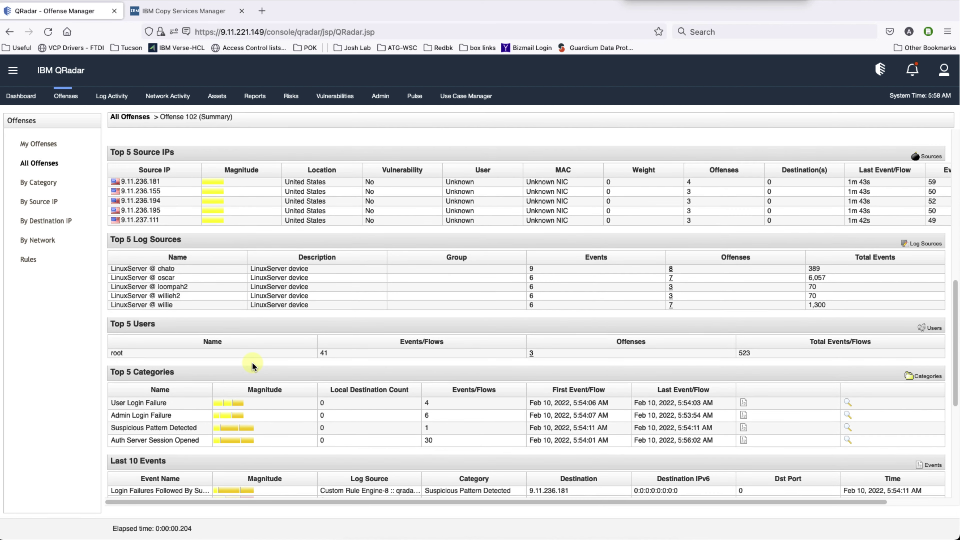
scroll(252, 366, "down", 4)
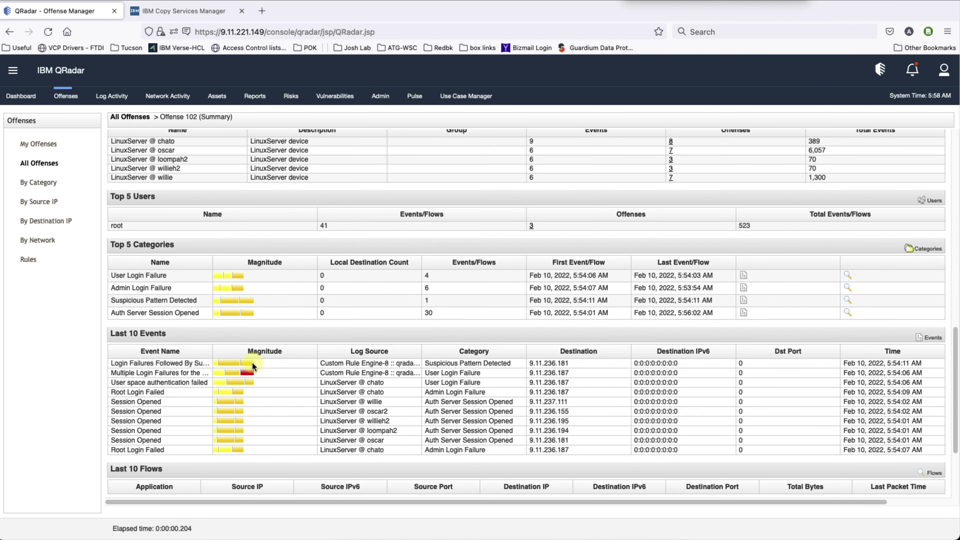
scroll(252, 363, "down", 3)
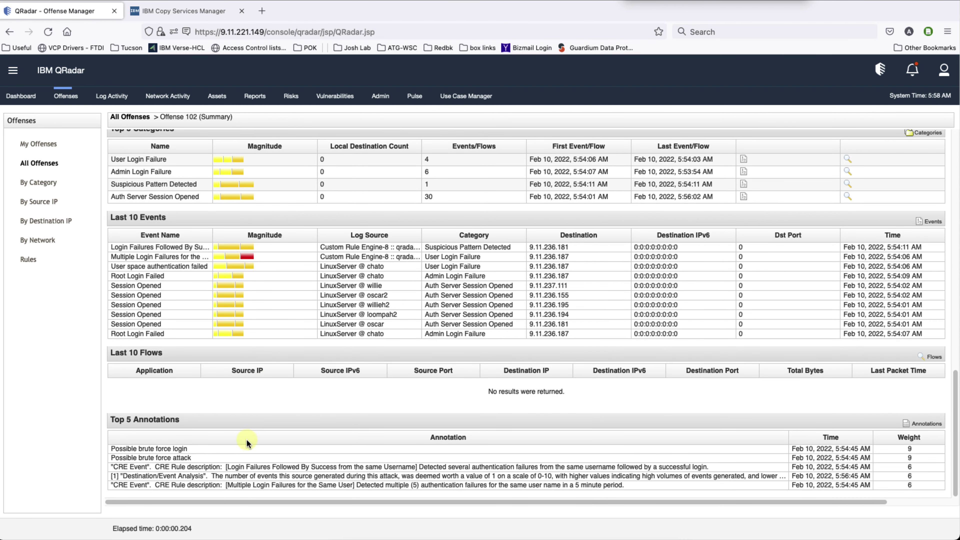
Examine the brute force annotations of offense 102 and its full list of source IPs.
left_click(241, 452)
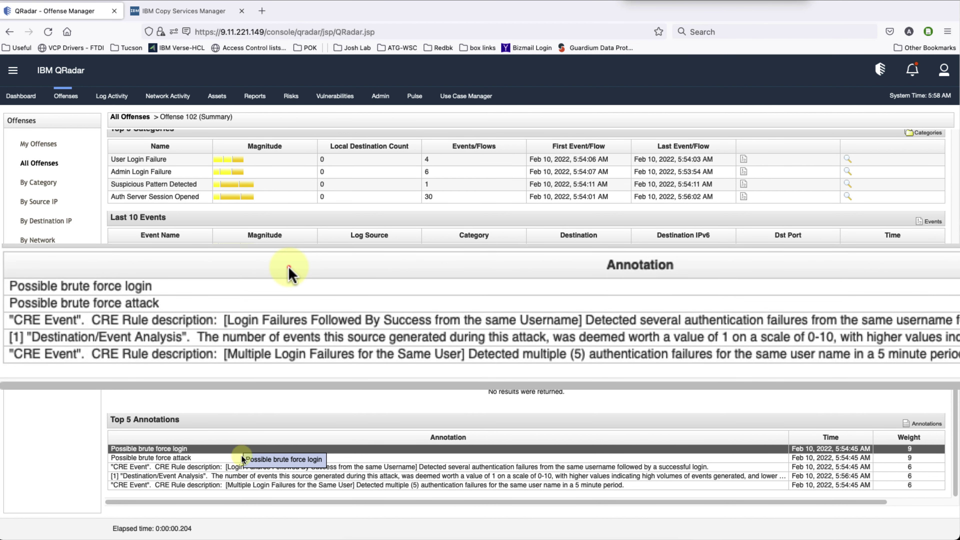
left_click(241, 458)
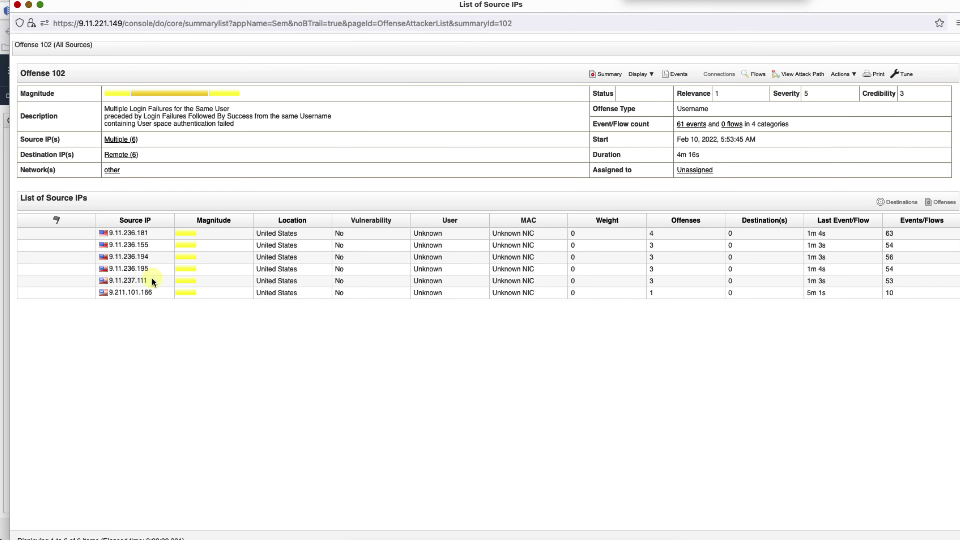
left_click_drag(148, 290, 137, 292)
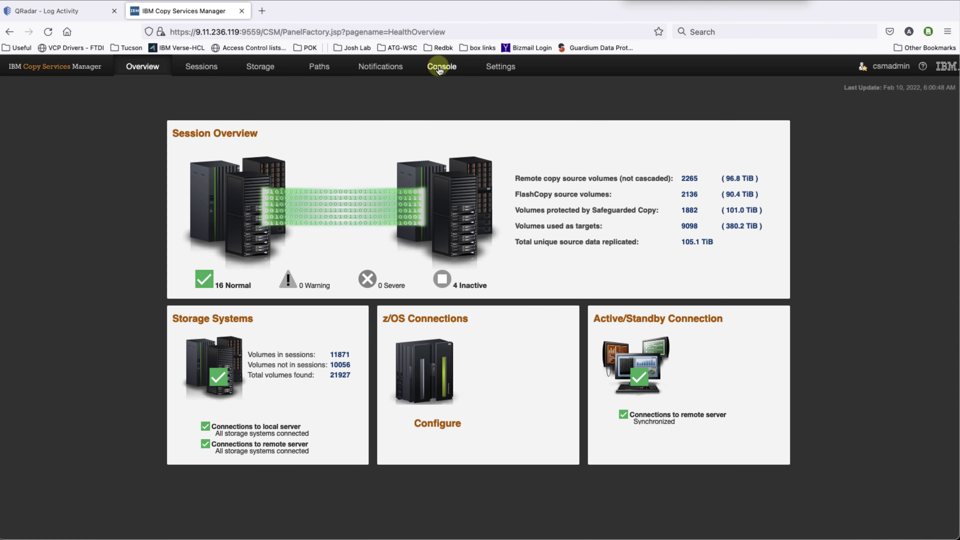
Bring the Copy Services Manager console log window in front of the overview and enlarge it upwards.
left_click(234, 1)
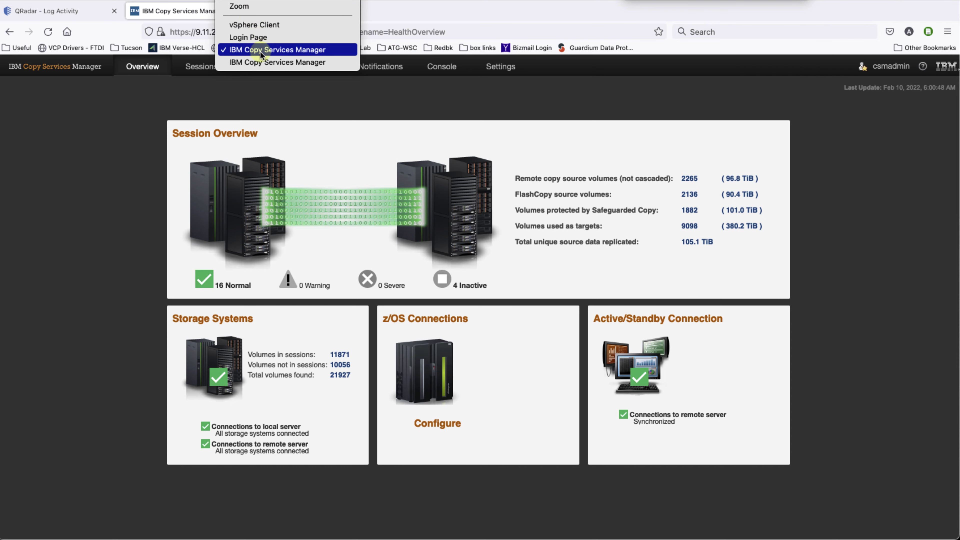
left_click(262, 62)
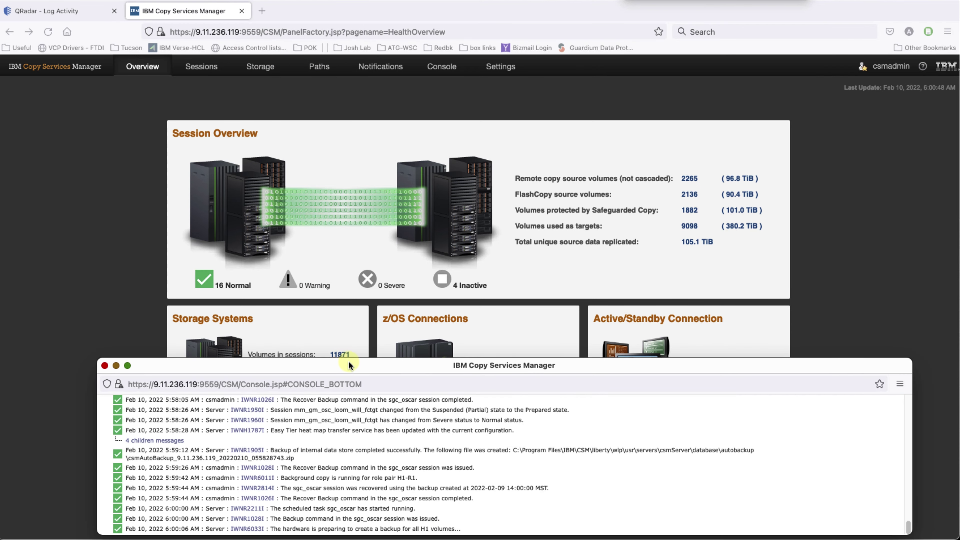
left_click_drag(349, 362, 338, 165)
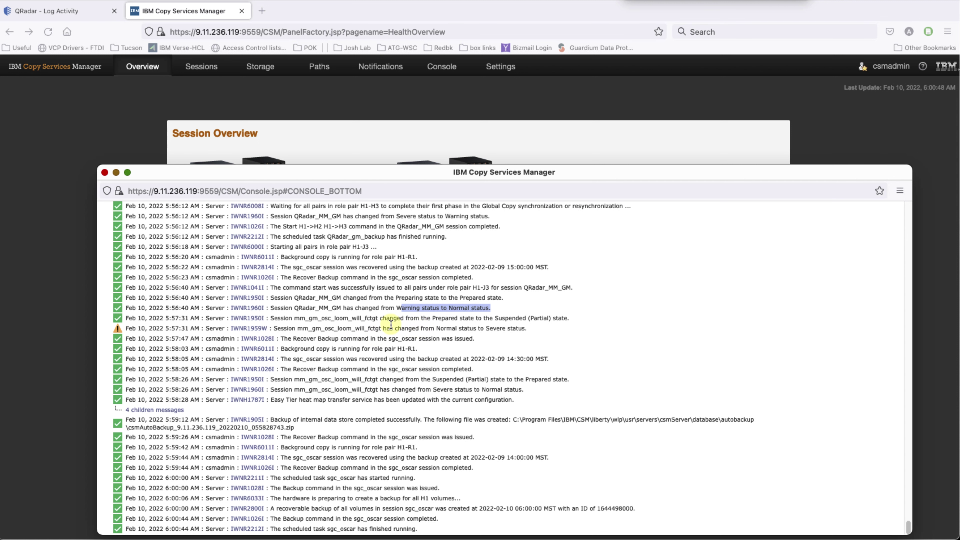
Examine the console messages on the QRadar_gm_backup task start, the H1-H2 stop and the H1-J3 pause.
scroll(313, 281, "up", 10)
left_click_drag(327, 453, 484, 457)
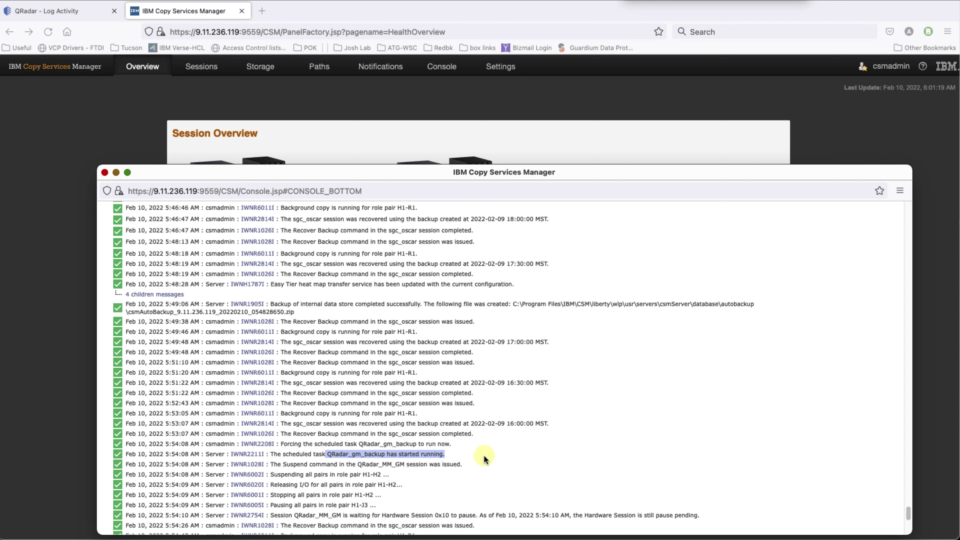
scroll(509, 461, "down", 6)
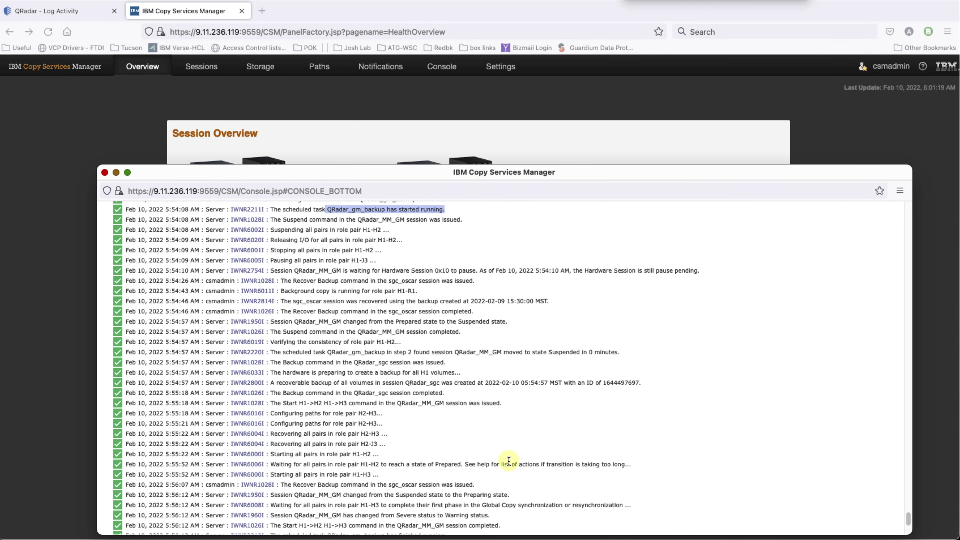
left_click_drag(321, 250, 408, 252)
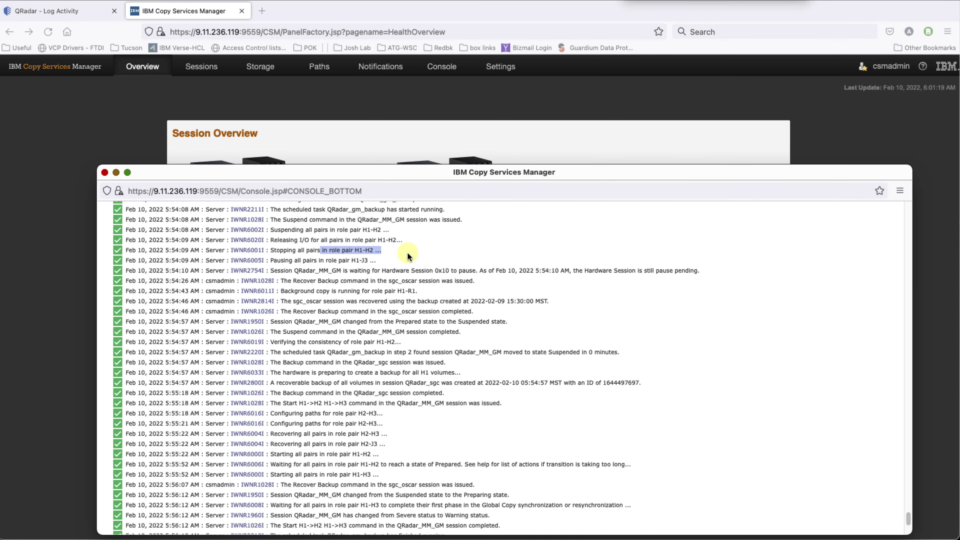
left_click_drag(306, 260, 374, 261)
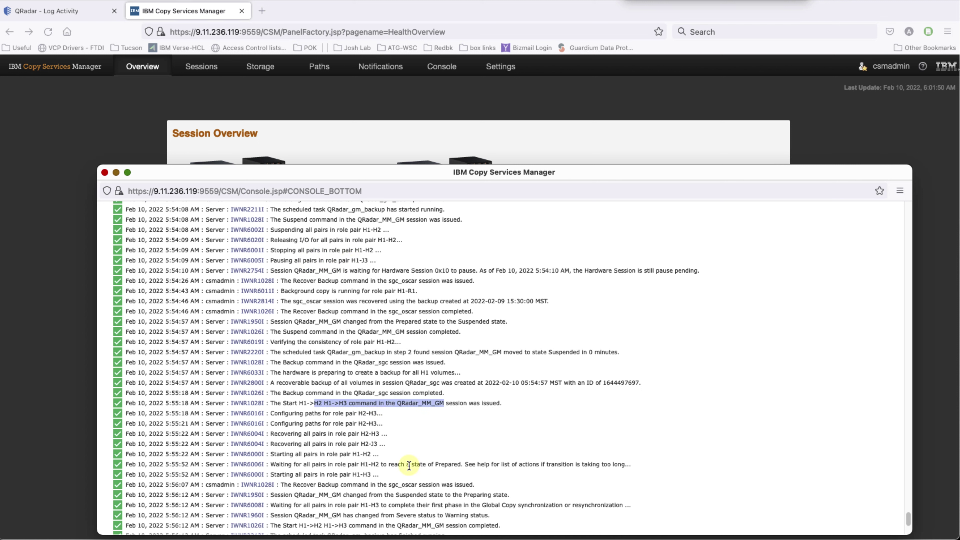
Examine the console messages on the restart of the H1-H2 and H1-H3 pairs, QRadar_MM_GM's status change and the completion of QRadar_gm_backup.
left_click_drag(410, 464, 581, 464)
left_click_drag(317, 475, 393, 476)
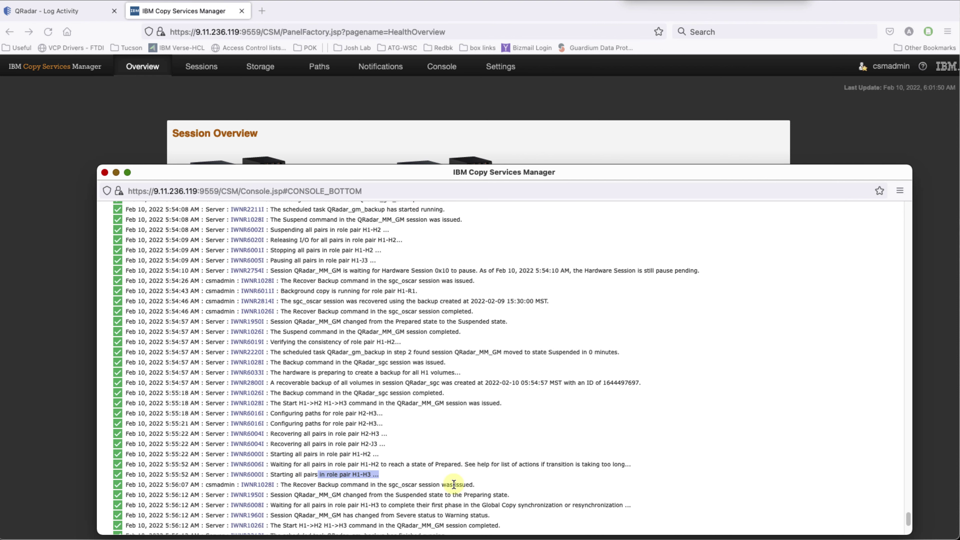
scroll(344, 489, "down", 5)
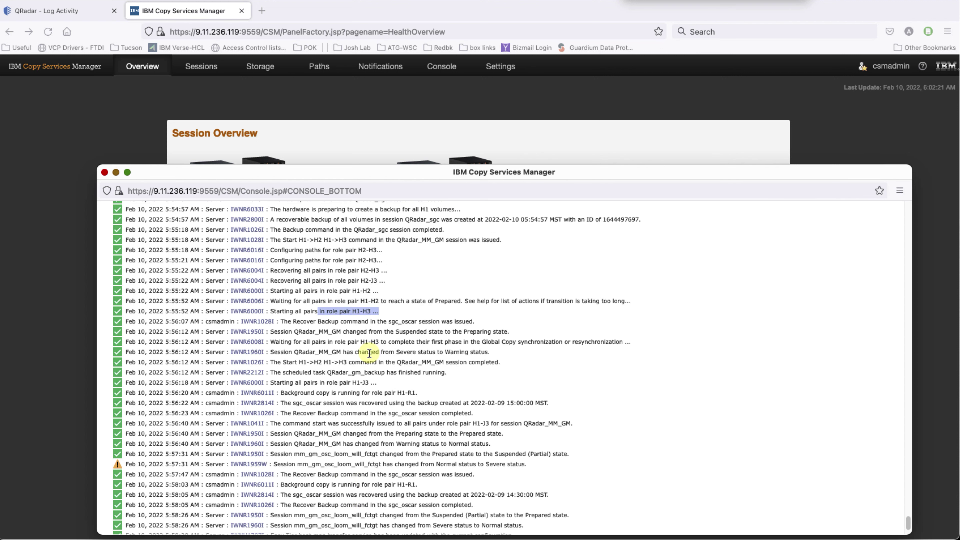
left_click_drag(368, 352, 516, 352)
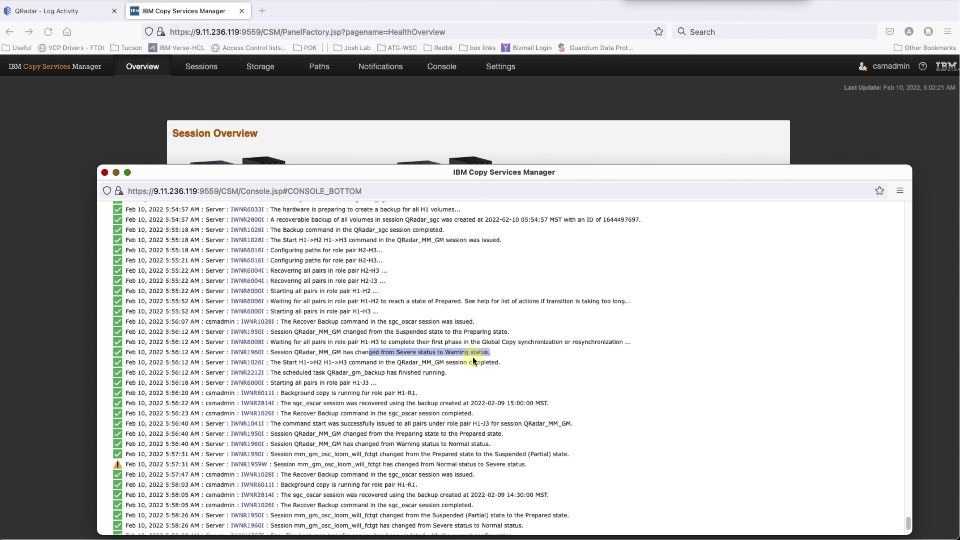
left_click_drag(361, 363, 509, 361)
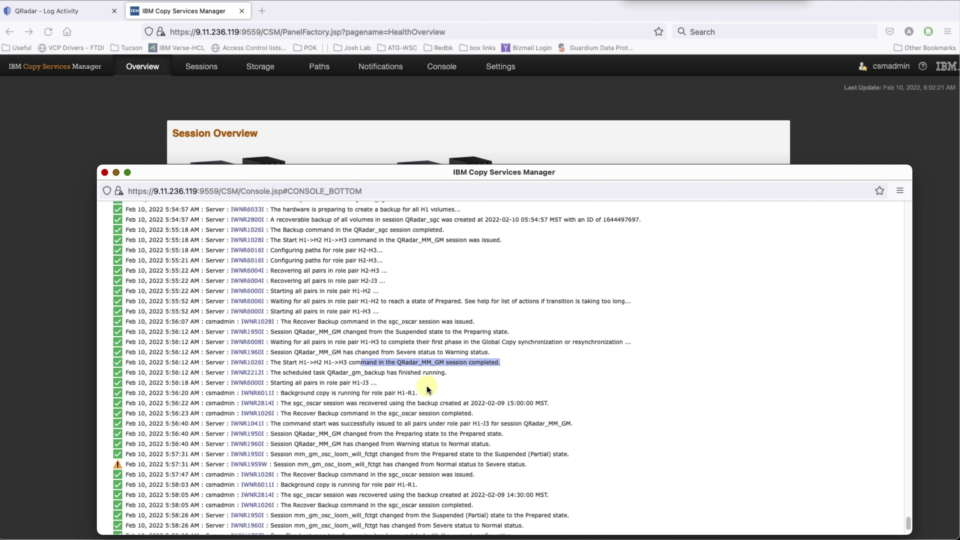
left_click_drag(356, 373, 454, 374)
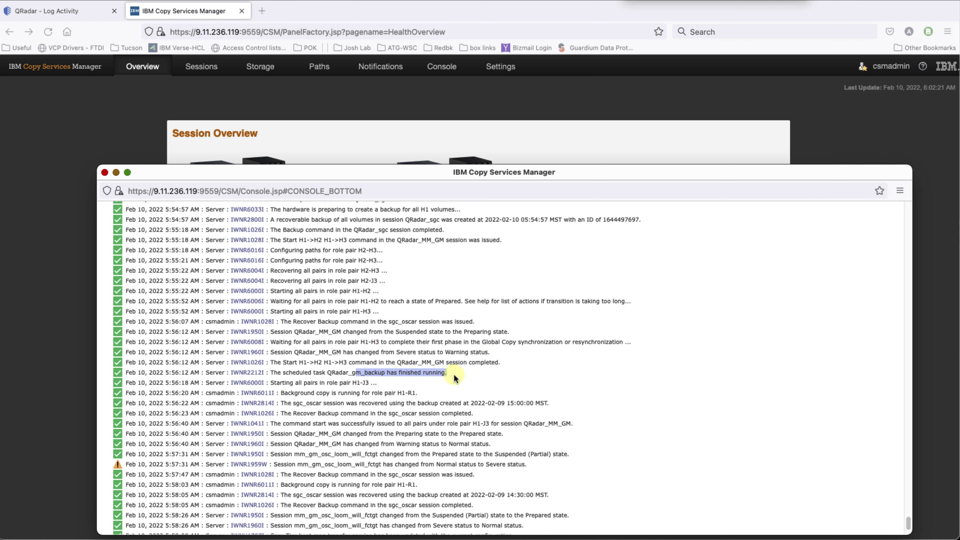